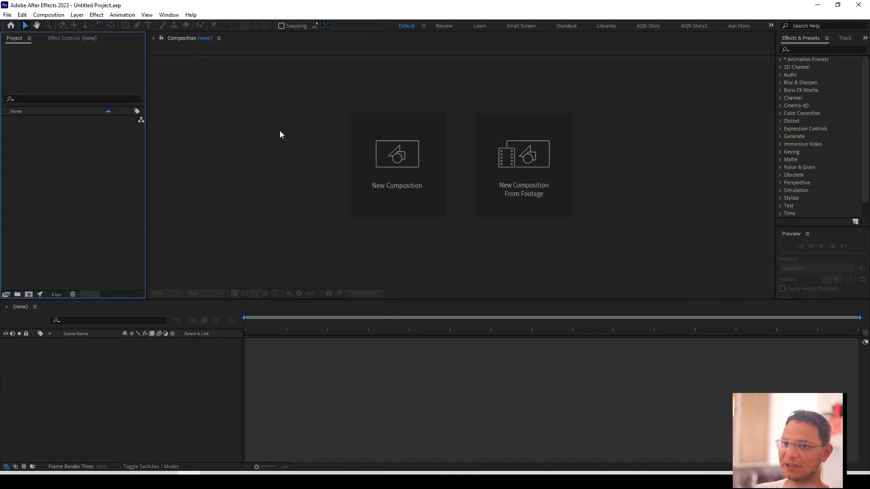
# Create a new HD 1920x1080 composition at 24 fps with a duration of 10 seconds
pyautogui.click(421, 166)
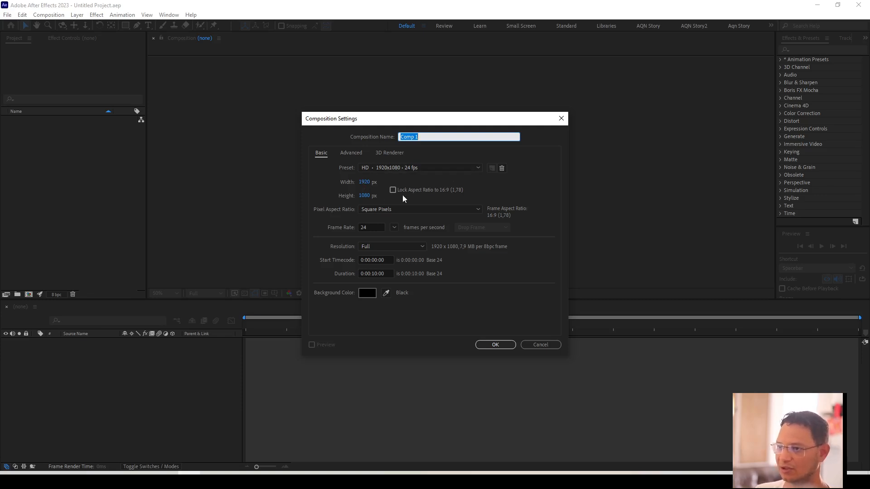
pyautogui.click(495, 345)
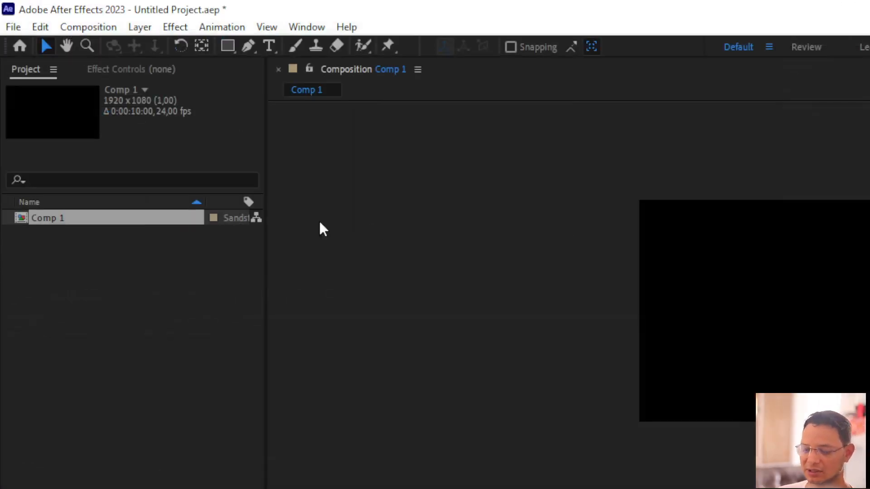
# Start a new solid layer, name it solindo1 and make it the size of the composition
pyautogui.click(117, 29)
pyautogui.moveTo(127, 32)
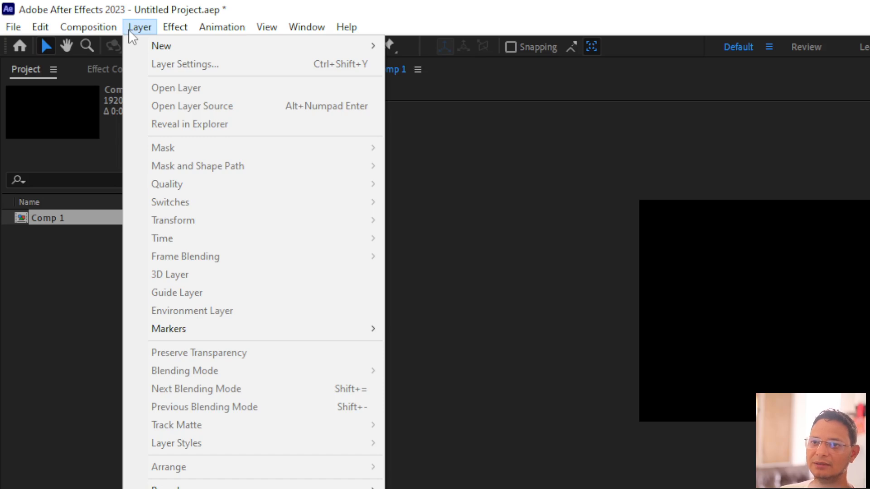
pyautogui.moveTo(153, 50)
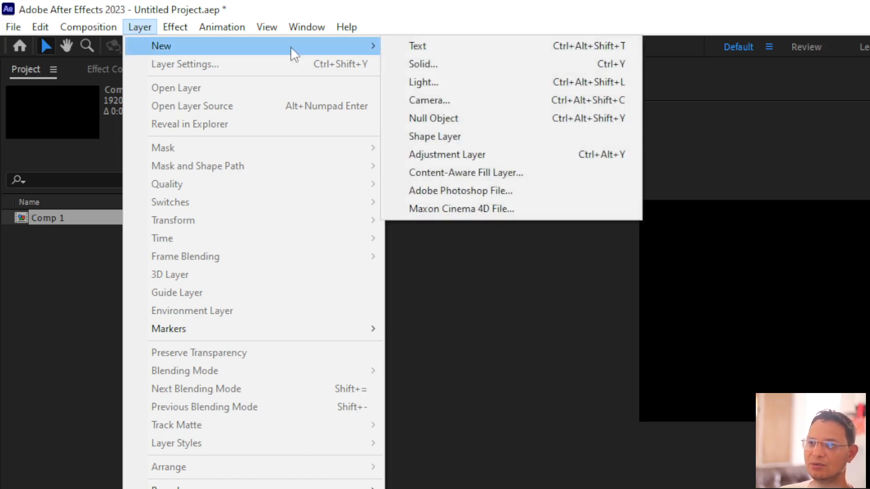
pyautogui.click(419, 59)
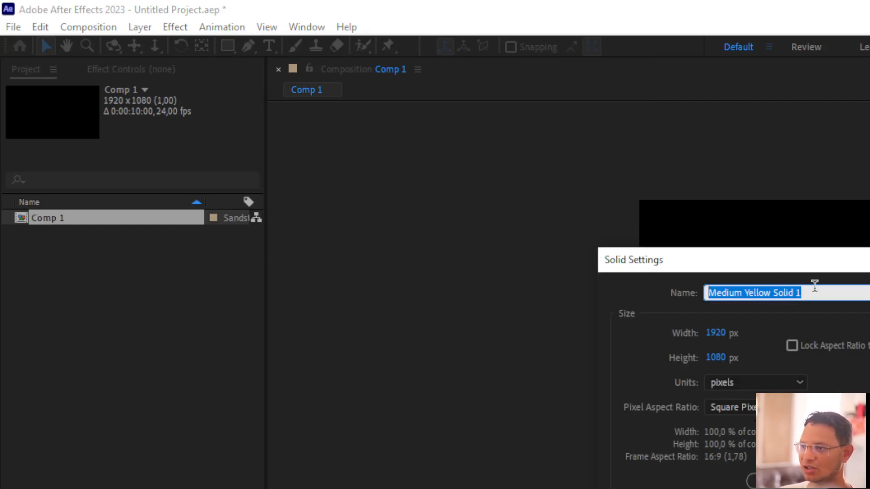
pyautogui.moveTo(830, 298); pyautogui.dragTo(622, 291)
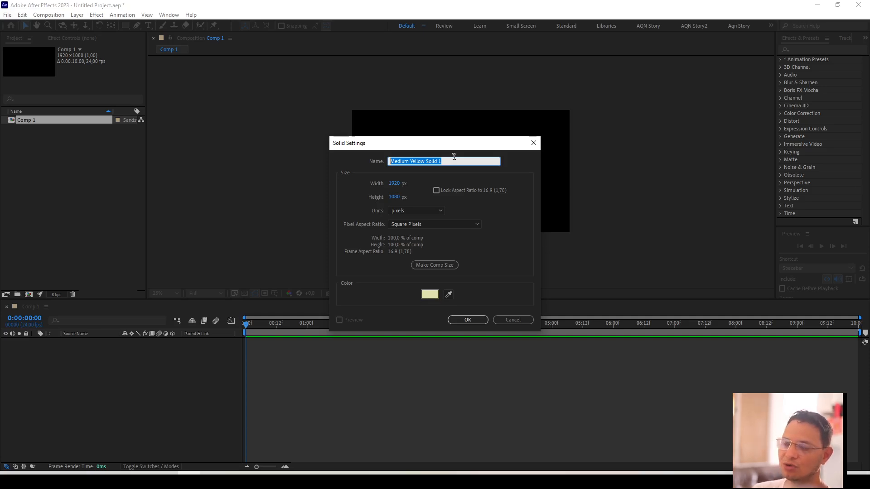
pyautogui.write('aula')
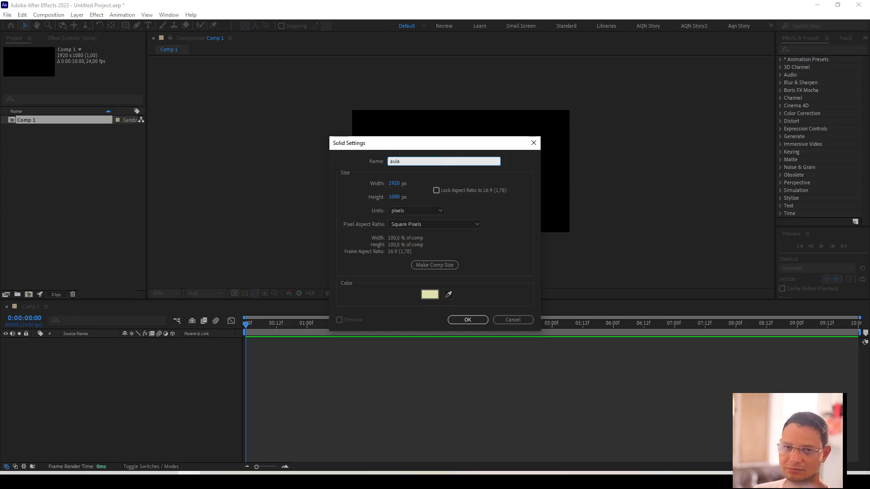
pyautogui.press('BackSpace')
pyautogui.press('BackSpace')
pyautogui.press('BackSpace')
pyautogui.press('BackSpace')
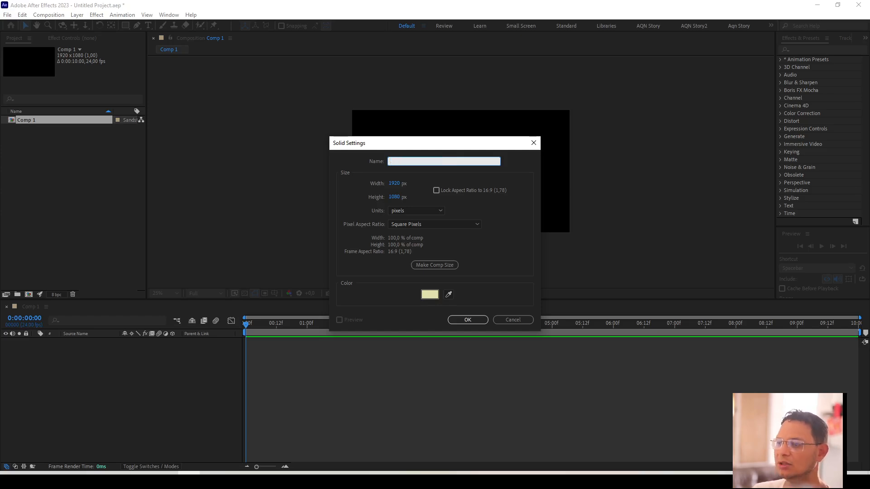
pyautogui.write('solindo1')
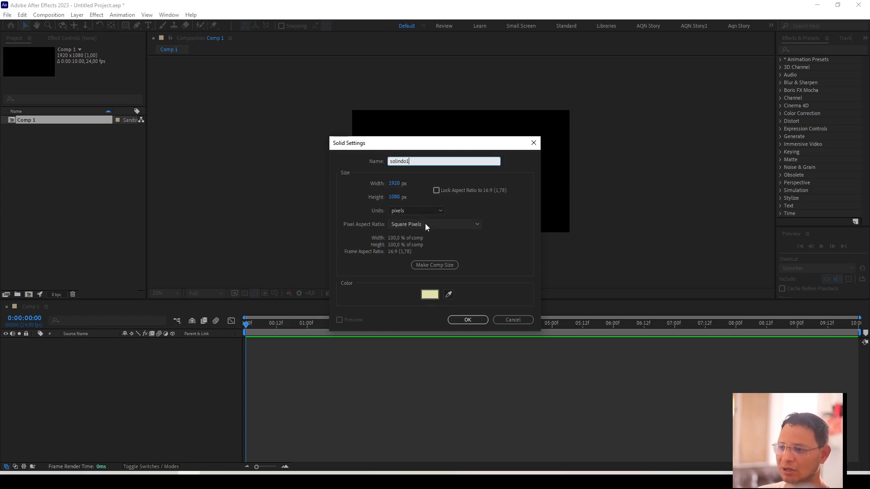
pyautogui.click(434, 266)
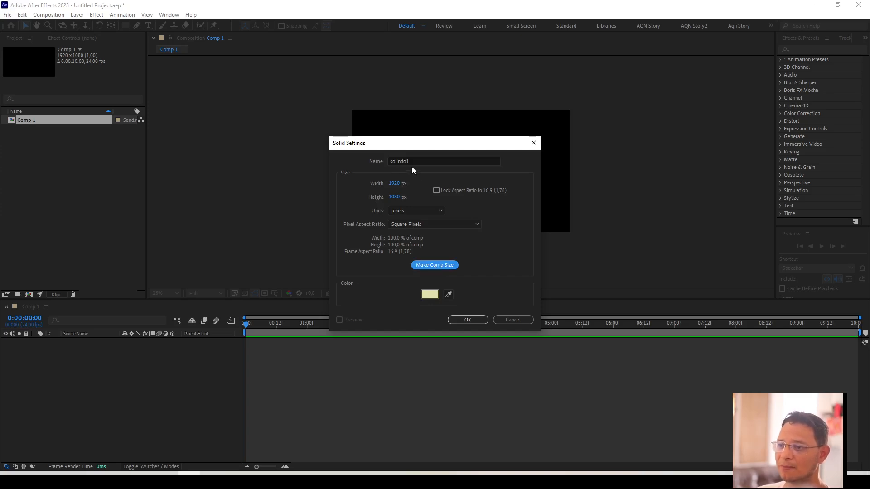
# Set the solid's color to magenta EB11E3 and create the layer
pyautogui.click(430, 295)
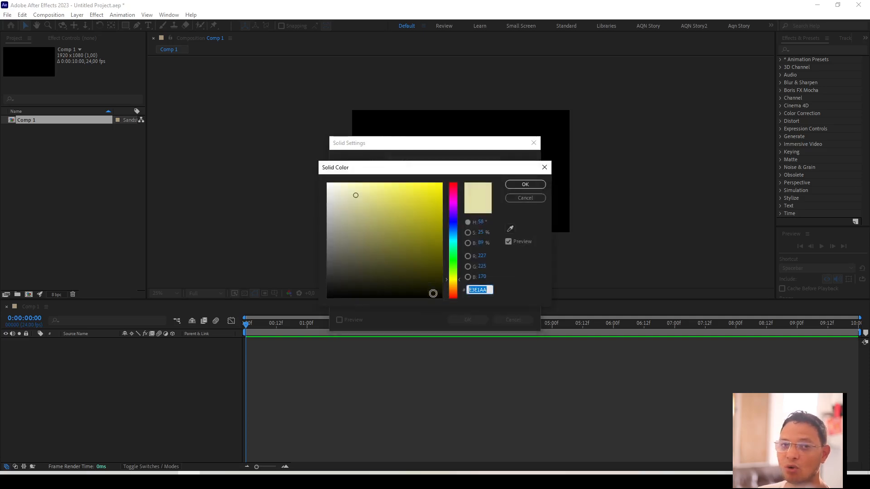
pyautogui.moveTo(452, 232)
pyautogui.mouseDown()
pyautogui.moveTo(452, 190)
pyautogui.moveTo(453, 289)
pyautogui.moveTo(453, 201)
pyautogui.mouseUp()
pyautogui.moveTo(431, 209); pyautogui.dragTo(434, 191)
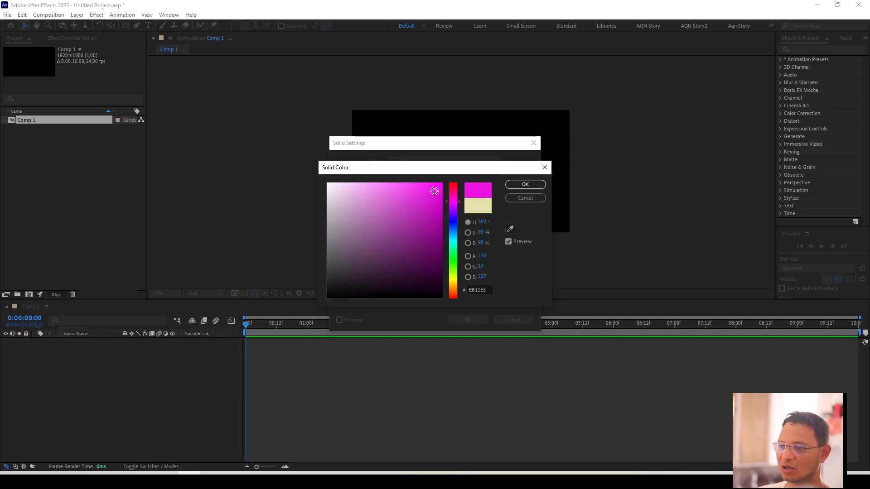
pyautogui.click(517, 186)
pyautogui.click(468, 320)
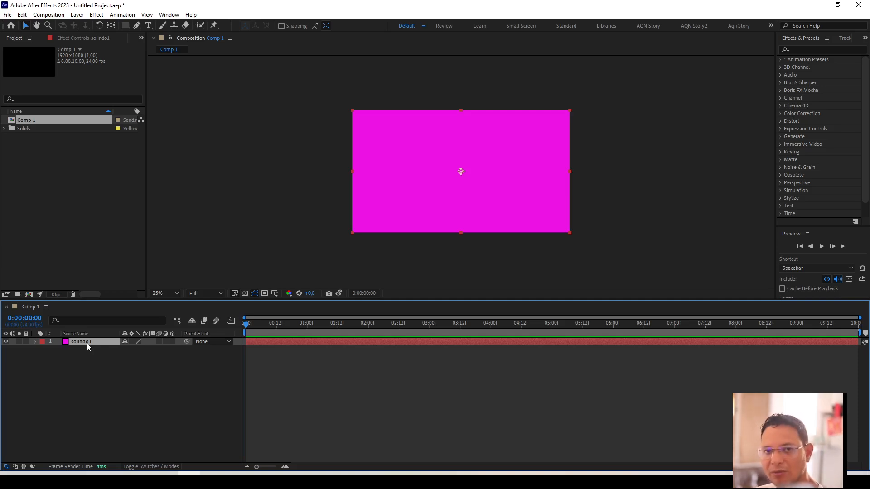
# Correct the magenta layer's name to solido1
pyautogui.press('Return')
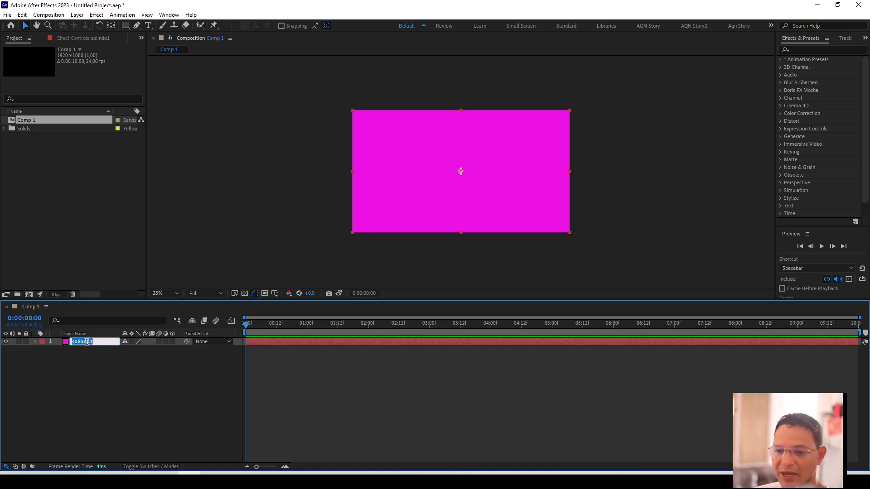
pyautogui.write('solido')
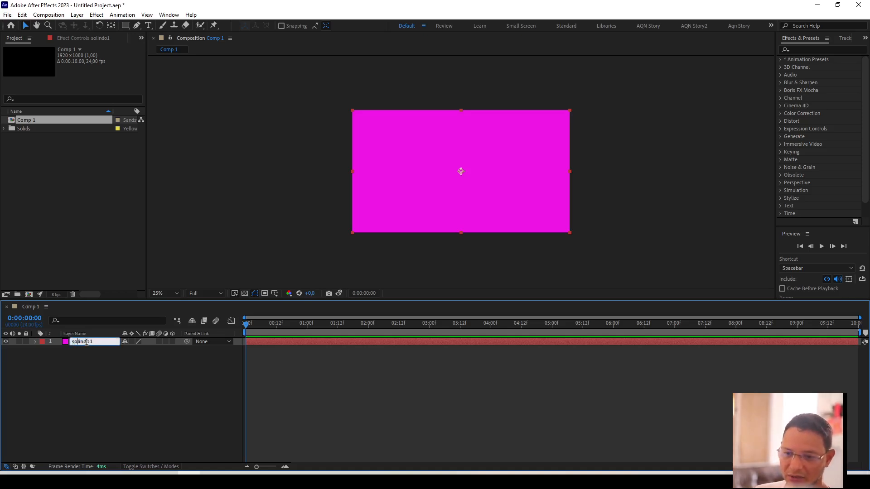
pyautogui.write('1')
pyautogui.press('Return')
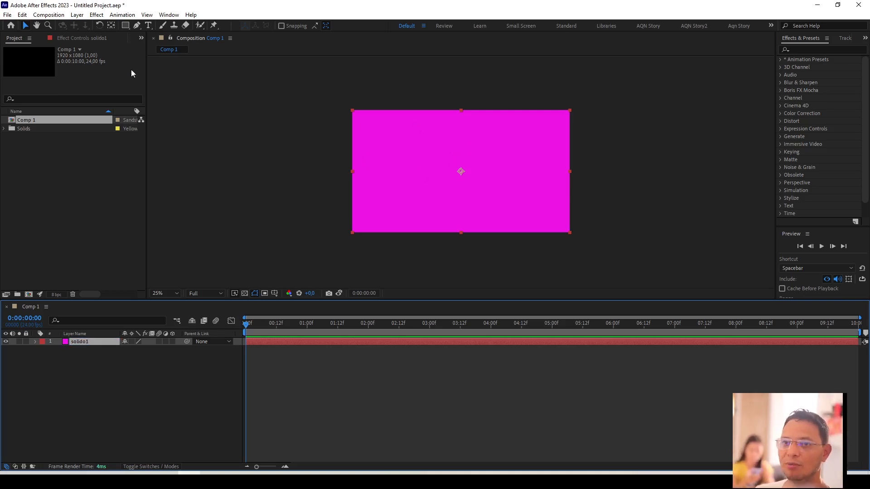
# Create a second solid layer of 1920x1080 px in bright yellow
pyautogui.click(78, 15)
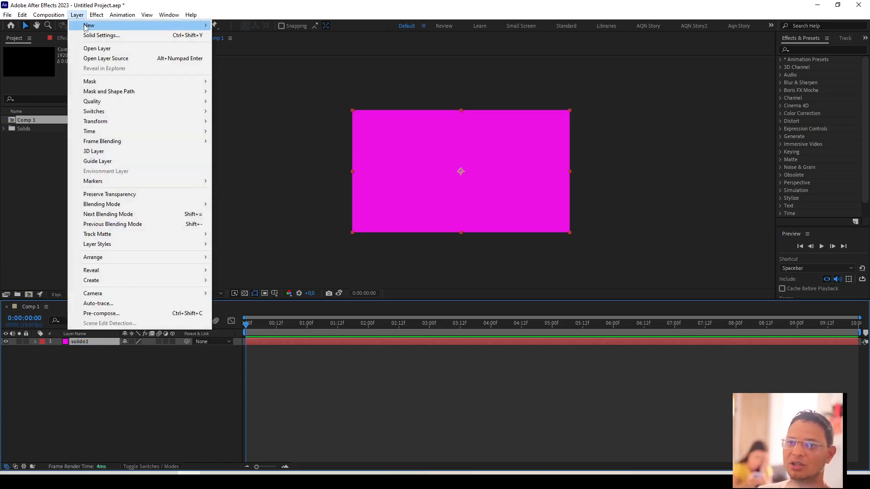
pyautogui.moveTo(83, 29)
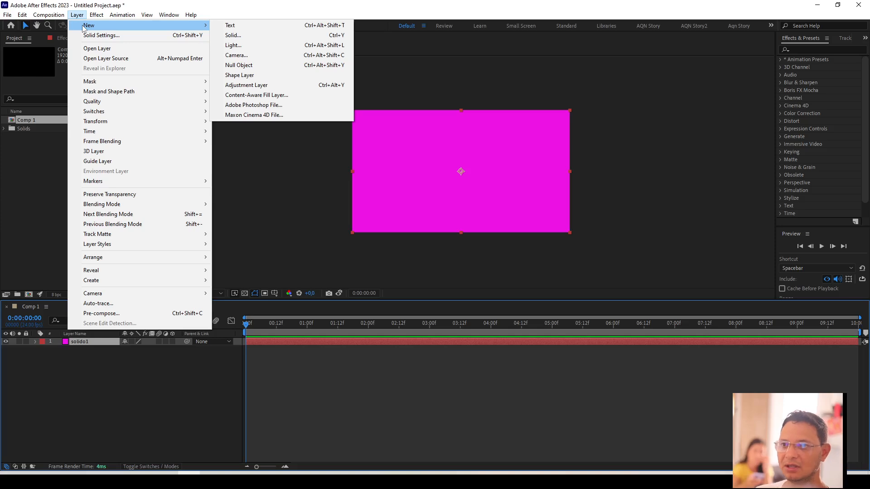
pyautogui.click(242, 40)
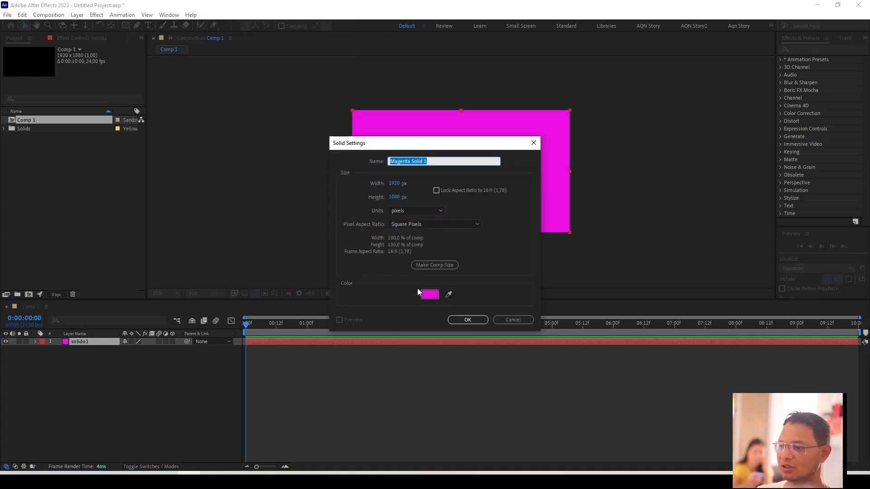
pyautogui.click(428, 293)
pyautogui.click(451, 281)
pyautogui.moveTo(426, 222); pyautogui.dragTo(442, 186)
pyautogui.click(519, 186)
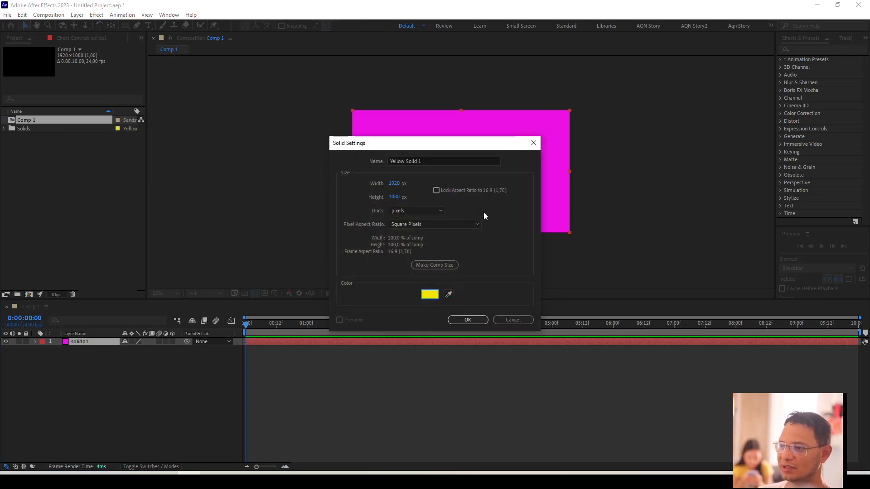
pyautogui.click(468, 319)
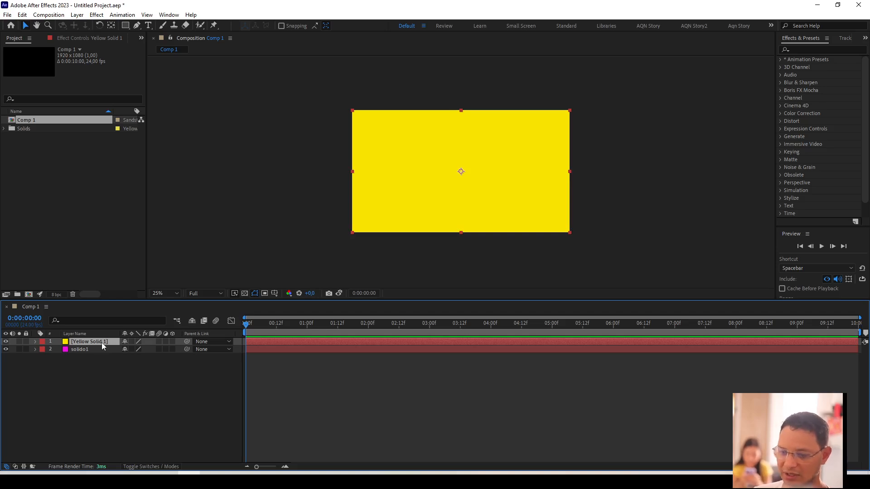
# Rename the yellow solid layer as solido 2
pyautogui.press('Return')
pyautogui.write('so')
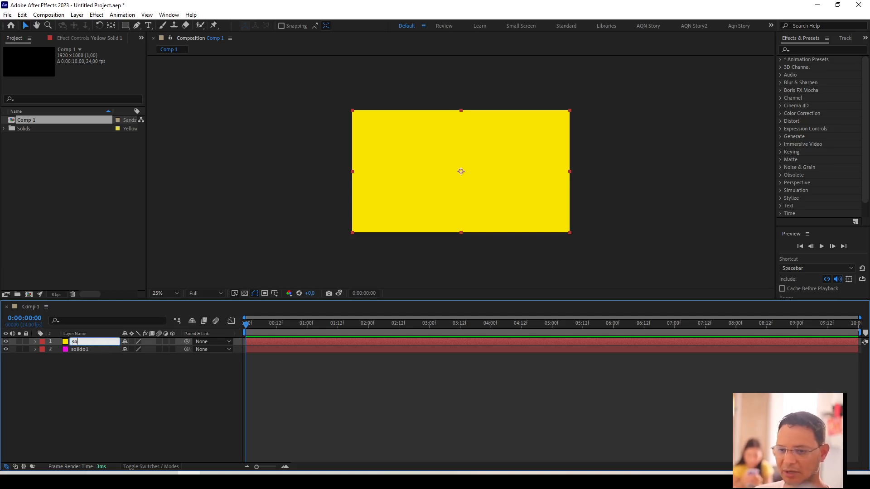
pyautogui.write('lido 2')
pyautogui.press('Return')
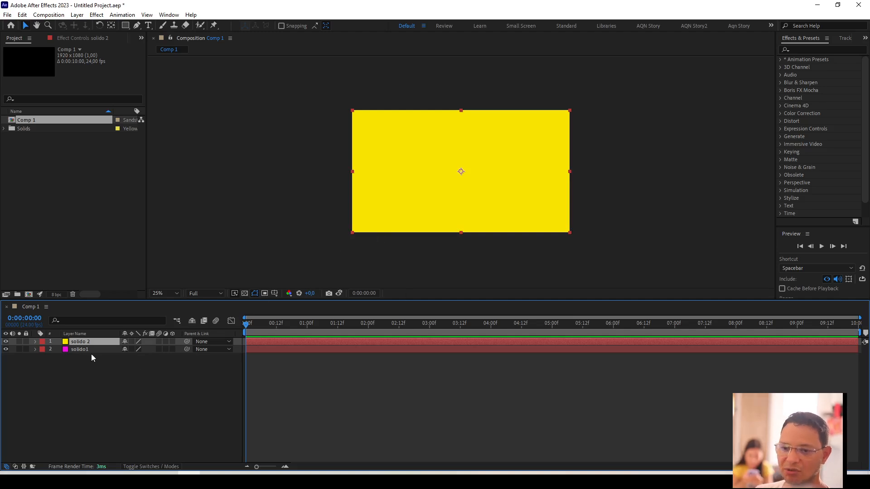
# Toggle the visibility of solido 2 and solido1 off and on to compare how the stacked layers cover each other
pyautogui.click(6, 342)
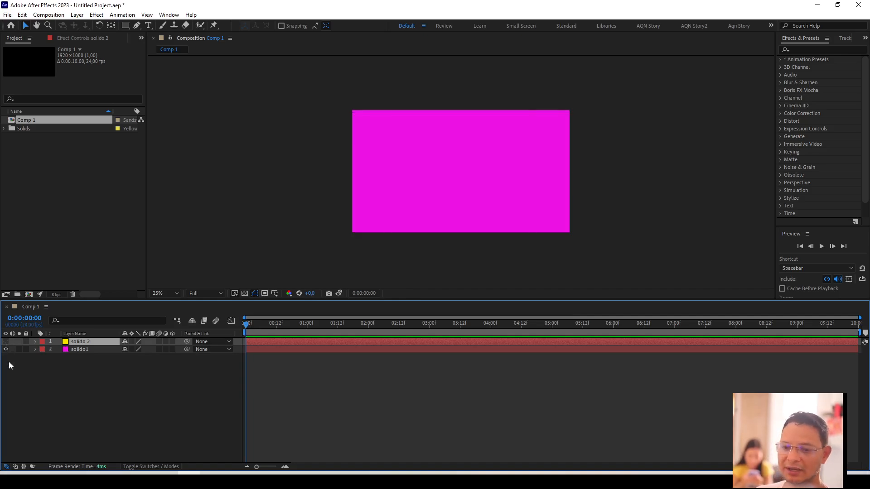
pyautogui.click(6, 341)
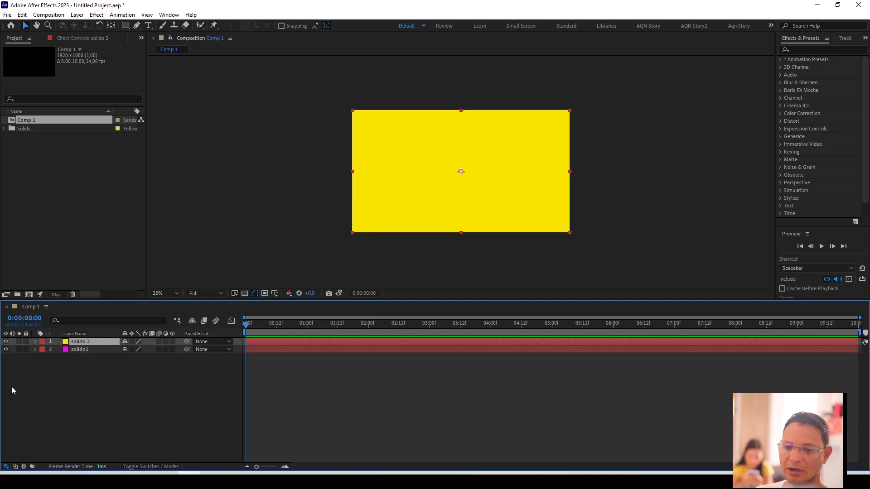
pyautogui.click(6, 349)
pyautogui.click(6, 343)
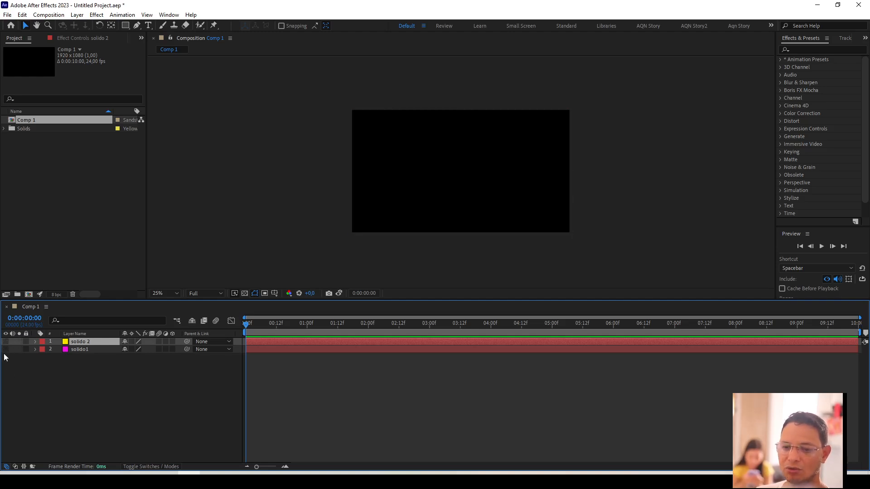
pyautogui.click(6, 342)
pyautogui.click(5, 349)
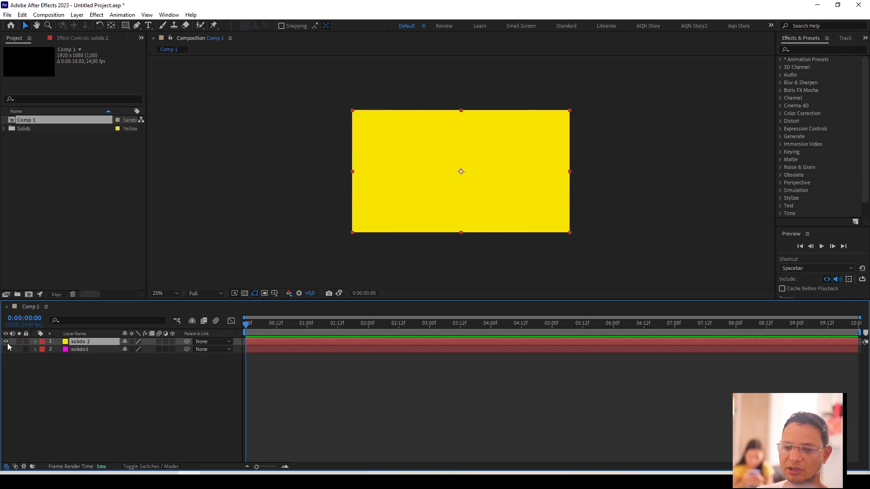
pyautogui.click(6, 343)
pyautogui.click(7, 348)
pyautogui.click(6, 349)
pyautogui.click(5, 342)
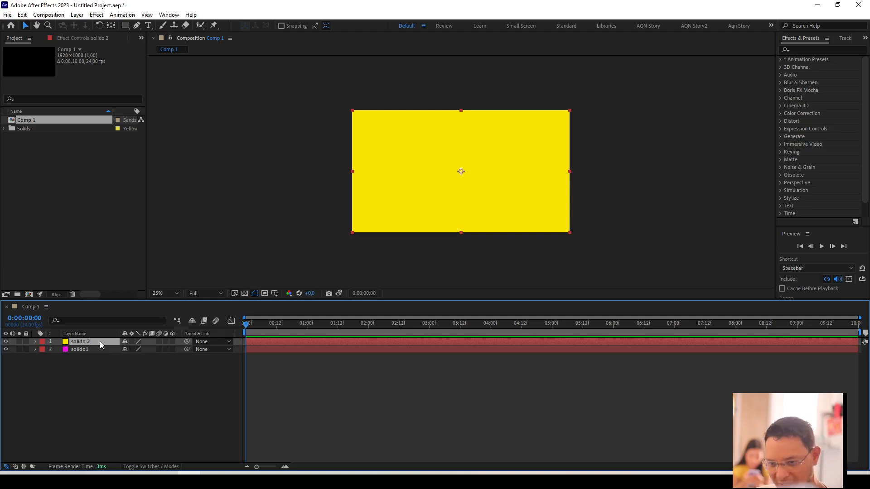
# Reorder the layers so that solido1 lies above solido 2, and select the magenta solid in the composition view
pyautogui.moveTo(100, 341); pyautogui.dragTo(97, 357)
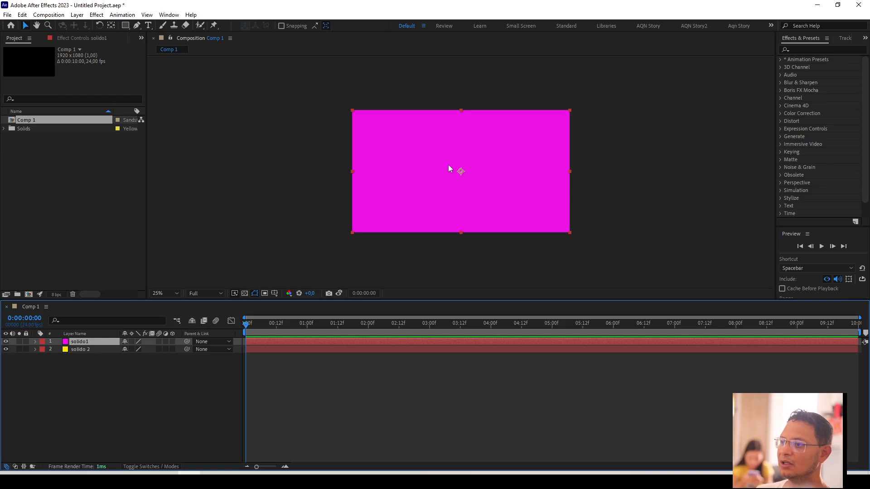
pyautogui.click(369, 130)
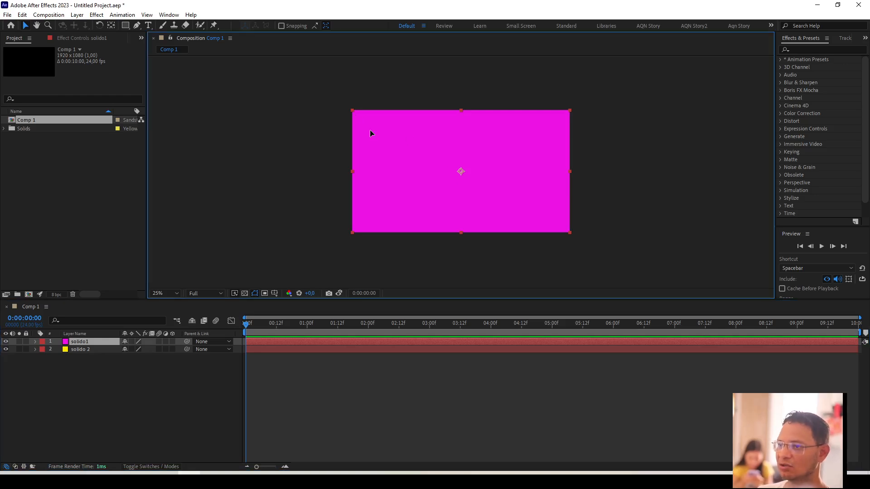
# Move the magenta solid down and to the right over the yellow one, and bring it back close to the frame's upper-left corner
pyautogui.moveTo(370, 130); pyautogui.dragTo(371, 153)
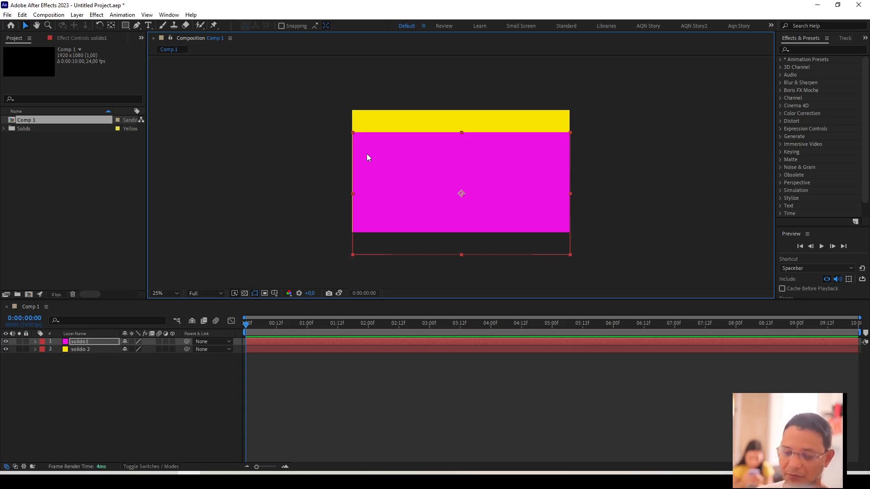
pyautogui.hotkey('shift', 'F3')
pyautogui.moveTo(363, 157); pyautogui.dragTo(414, 178)
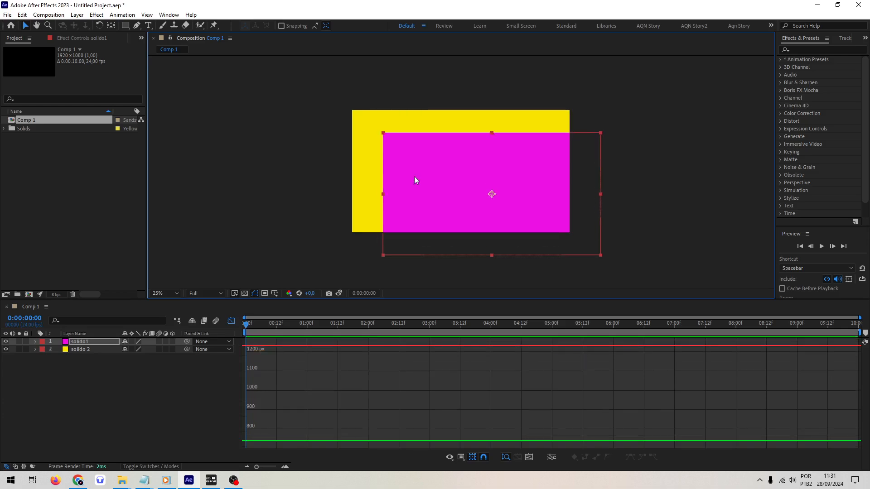
pyautogui.moveTo(428, 165); pyautogui.dragTo(386, 132)
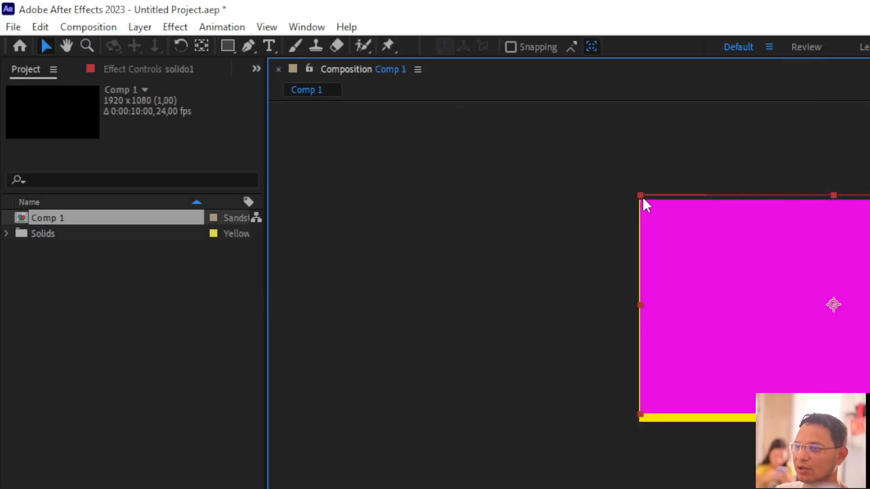
# Shrink the magenta solid by its upper-left corner so a yellow border surrounds it, and shift the yellow solid slightly to the left
pyautogui.moveTo(643, 198); pyautogui.dragTo(683, 216)
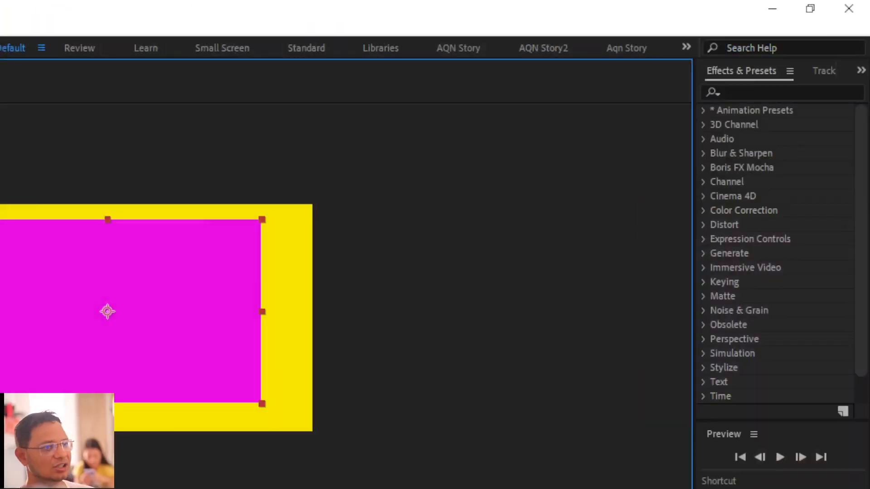
pyautogui.click(265, 225)
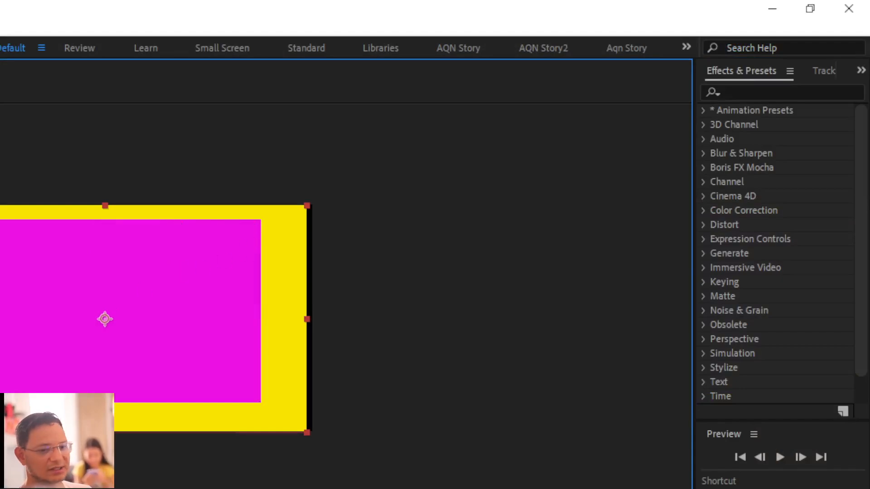
# Select the magenta solid and resize it repeatedly by its corner and edge handles, ending as a nearly square block almost as tall as the frame
pyautogui.click(213, 256)
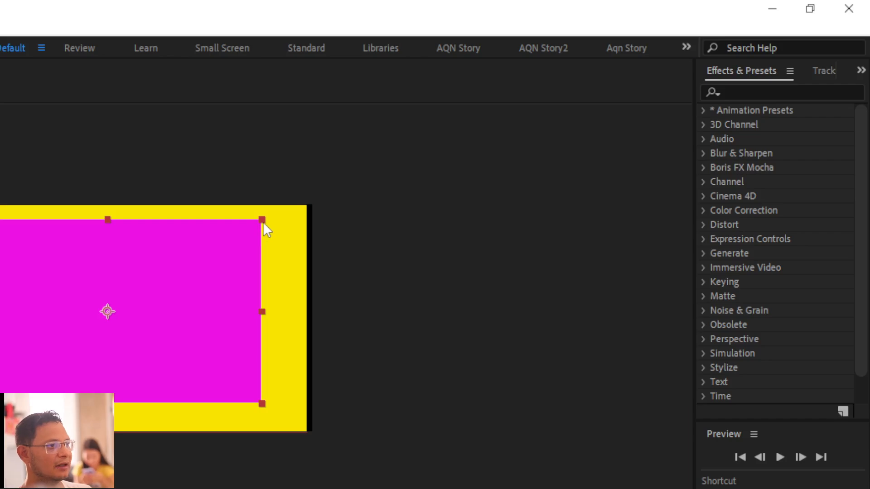
pyautogui.moveTo(262, 221); pyautogui.dragTo(204, 246)
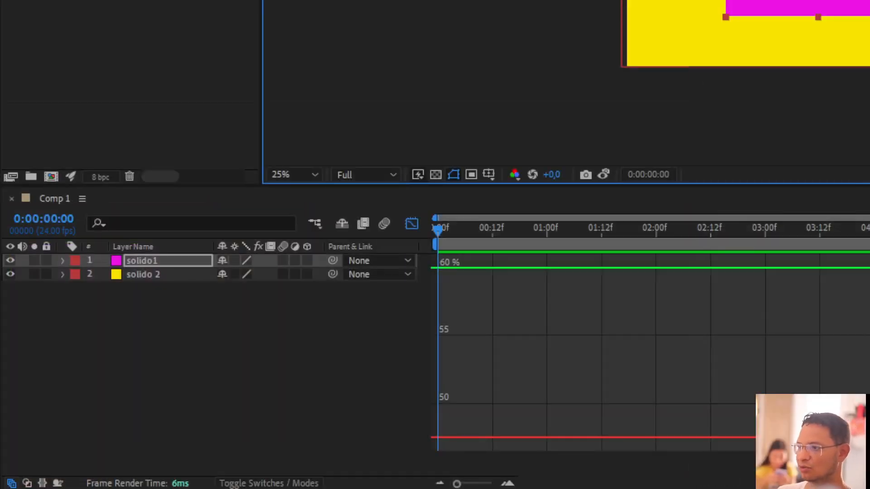
pyautogui.moveTo(869, 17); pyautogui.dragTo(869, 68)
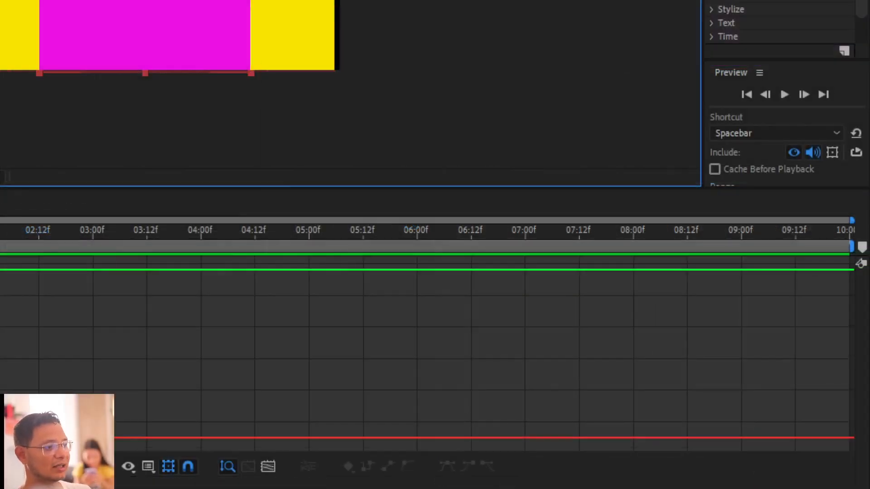
pyautogui.moveTo(252, 0); pyautogui.dragTo(268, 0)
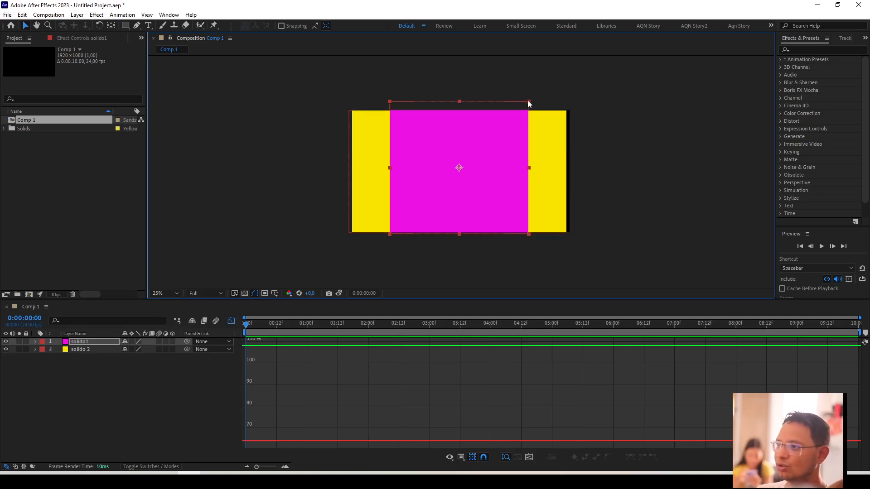
pyautogui.moveTo(528, 101); pyautogui.dragTo(520, 146)
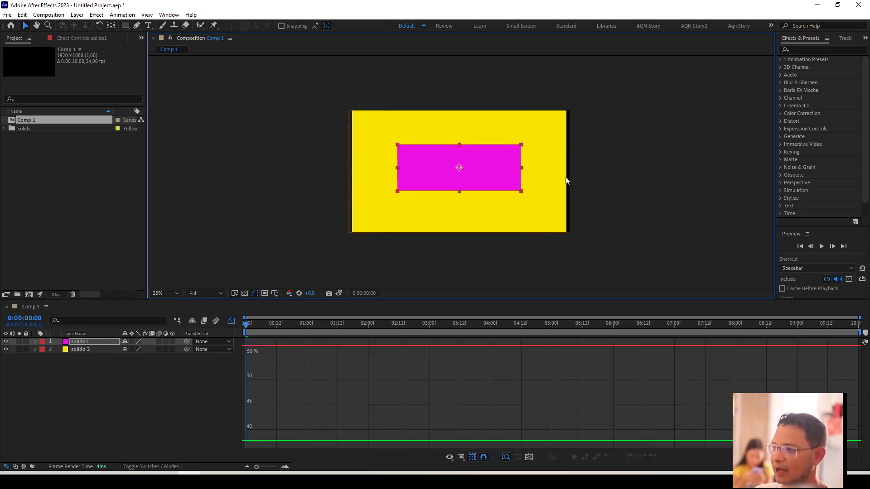
pyautogui.moveTo(566, 180); pyautogui.dragTo(528, 169)
pyautogui.moveTo(460, 138); pyautogui.dragTo(462, 113)
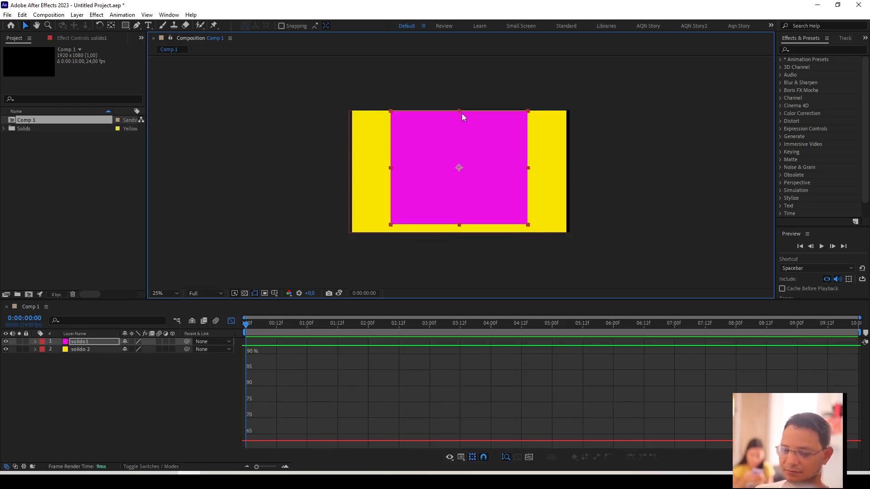
# Show the timeline as layer bars instead of graphs, nudge the magenta solid down and right, and fit the composition in a taller viewer
pyautogui.hotkey('shift', 'F3')
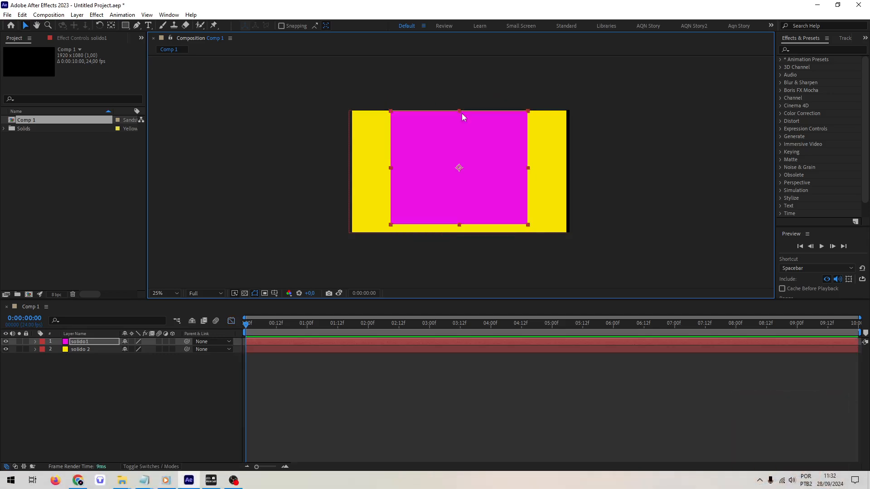
pyautogui.moveTo(494, 149)
pyautogui.mouseDown()
pyautogui.moveTo(482, 188)
pyautogui.moveTo(493, 151)
pyautogui.moveTo(466, 159)
pyautogui.moveTo(473, 142)
pyautogui.moveTo(396, 140)
pyautogui.moveTo(501, 152)
pyautogui.moveTo(497, 169)
pyautogui.moveTo(502, 157)
pyautogui.mouseUp()
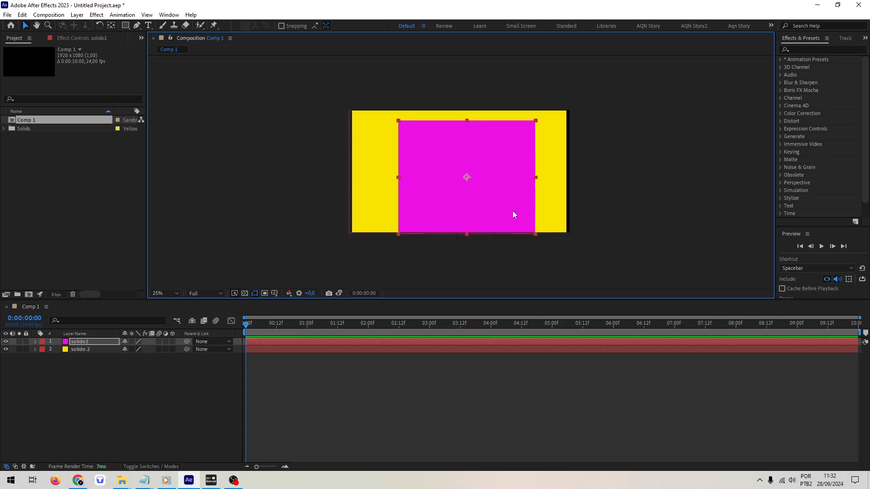
pyautogui.click(176, 293)
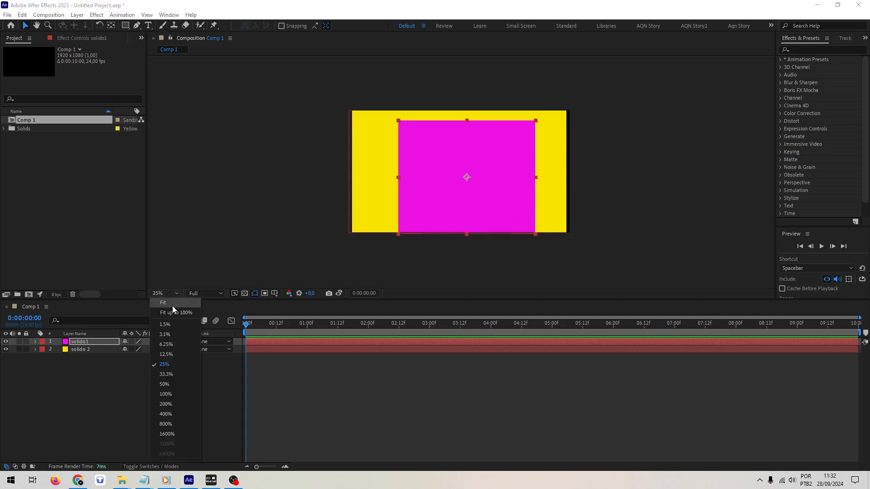
pyautogui.click(172, 306)
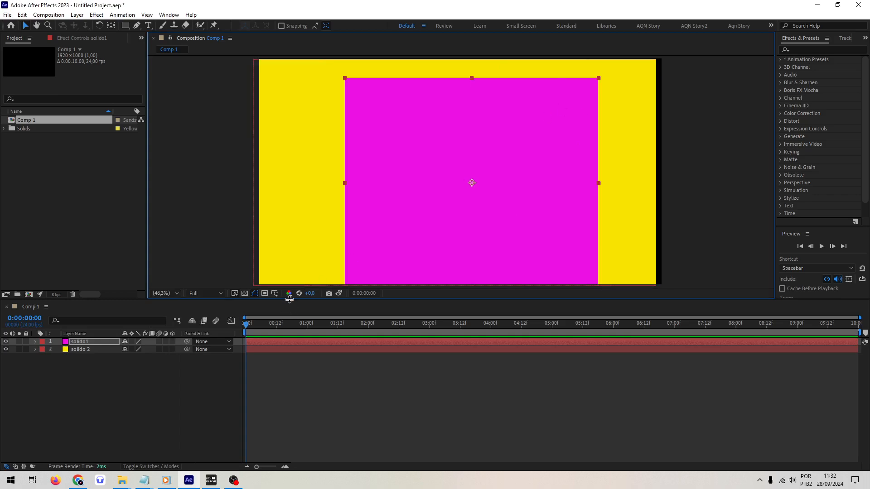
pyautogui.moveTo(289, 299); pyautogui.dragTo(277, 395)
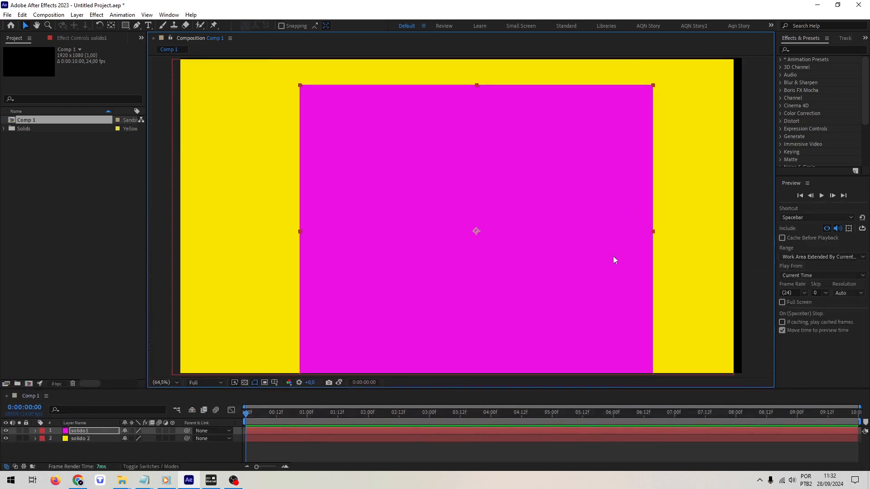
# Move the magenta solid up and slightly right so it sits fully within the yellow solid's height
pyautogui.moveTo(625, 291); pyautogui.dragTo(630, 276)
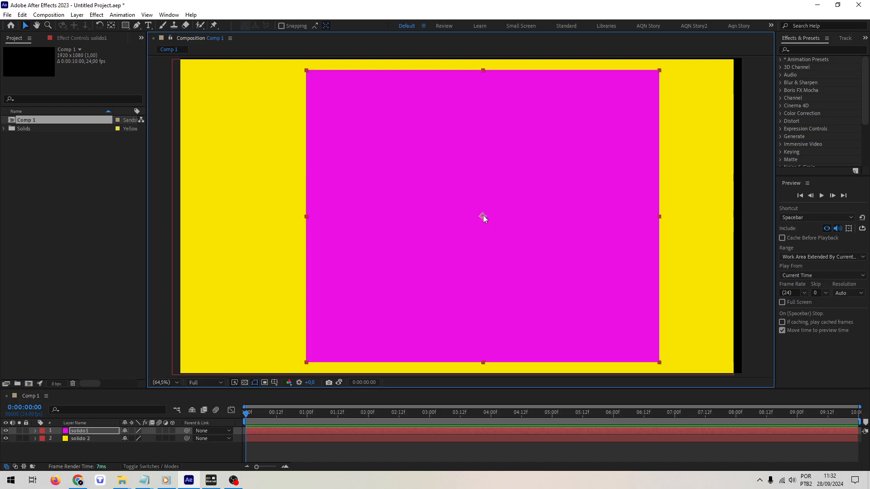
pyautogui.moveTo(483, 217); pyautogui.dragTo(485, 213)
pyautogui.press('h')
pyautogui.press('v')
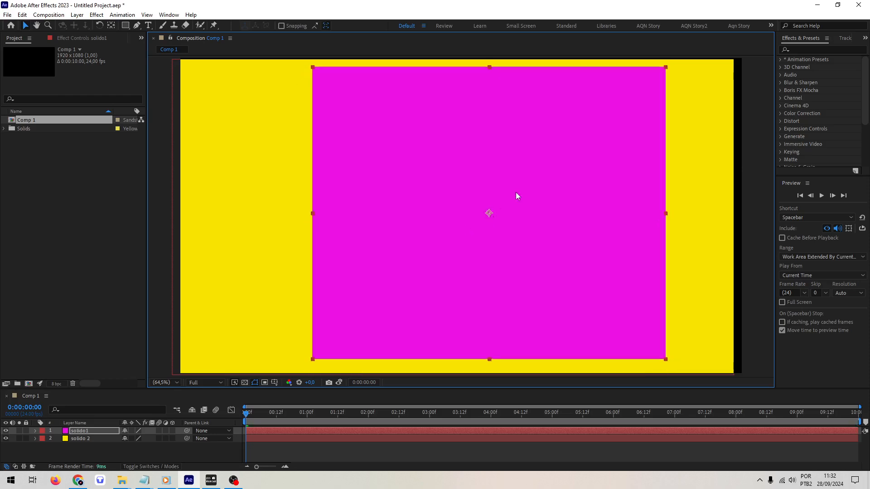
# Move the magenta solid's anchor point from its center to near its upper-left corner with the Pan Behind tool
pyautogui.click(112, 26)
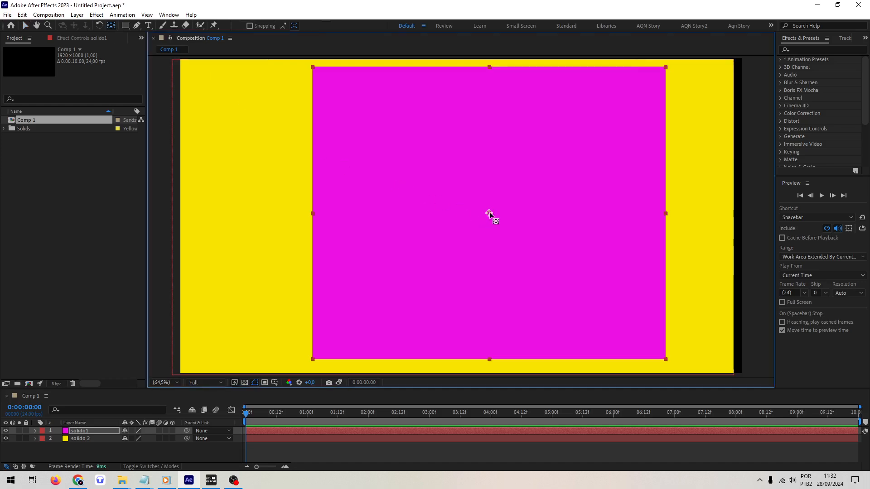
pyautogui.moveTo(490, 214); pyautogui.dragTo(338, 93)
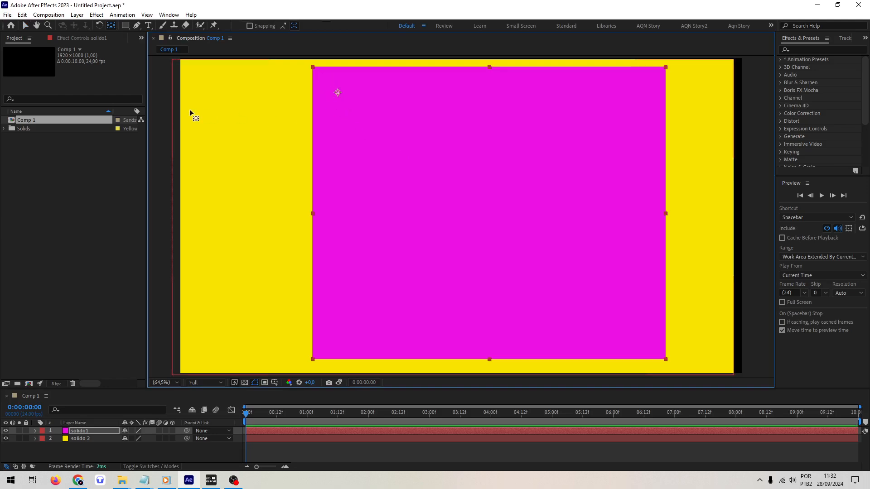
pyautogui.click(26, 25)
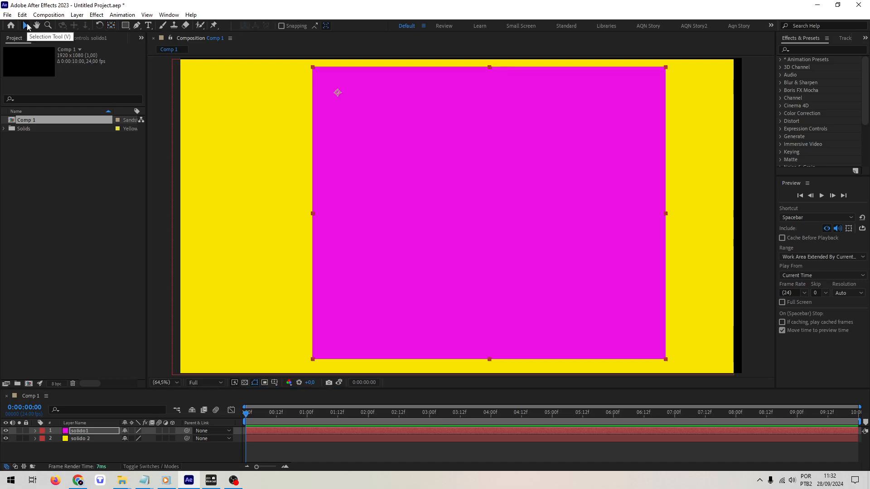
# Scale the magenta solid down and up around its corner anchor point, shift it left, and flatten it into a wide rectangle
pyautogui.moveTo(667, 360); pyautogui.dragTo(578, 253)
pyautogui.moveTo(515, 225); pyautogui.dragTo(450, 187)
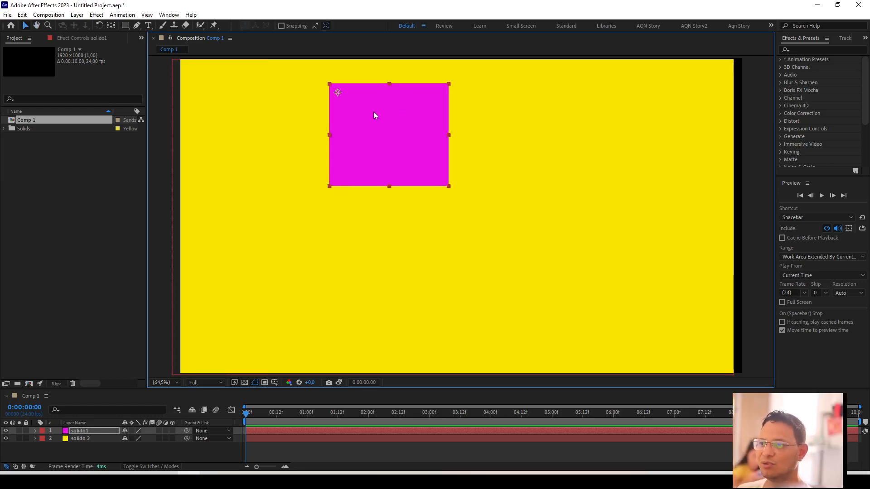
pyautogui.moveTo(449, 186); pyautogui.dragTo(610, 293)
pyautogui.moveTo(496, 189); pyautogui.dragTo(398, 196)
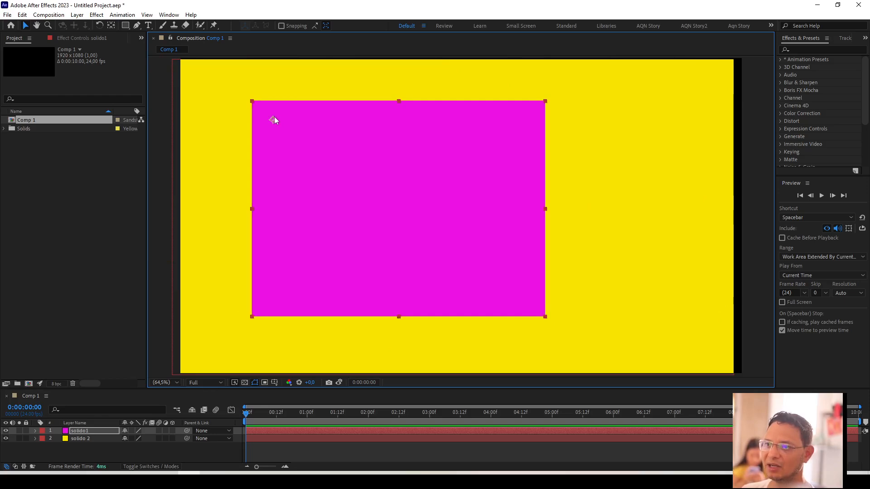
pyautogui.moveTo(545, 100); pyautogui.dragTo(486, 111)
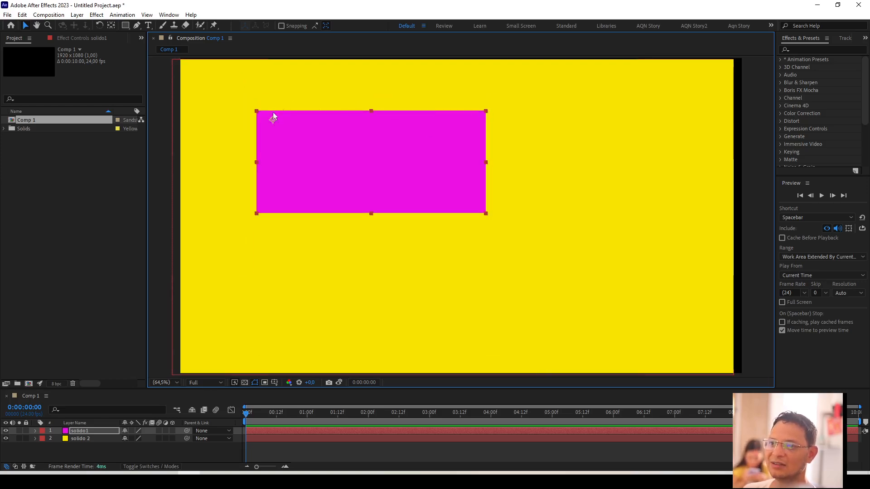
# Rotate the magenta solid back and forth around its anchor point with the Rotation tool, leaving it tilted slightly clockwise
pyautogui.click(99, 26)
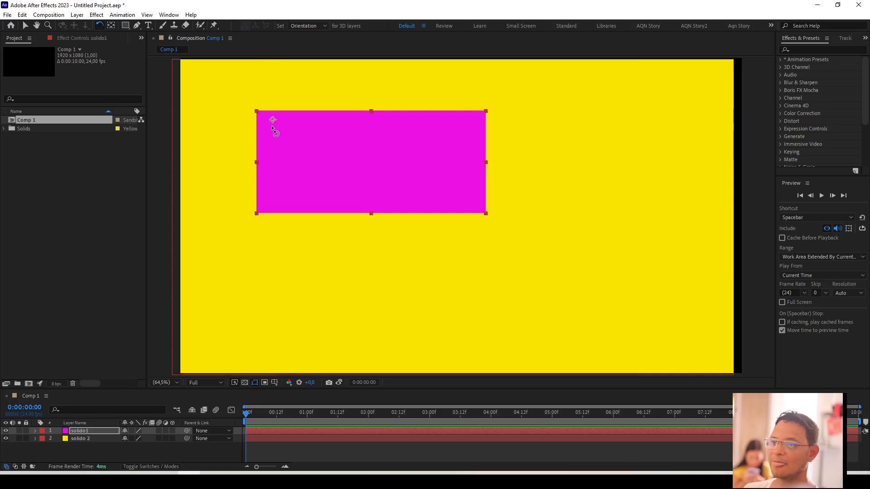
pyautogui.moveTo(490, 114); pyautogui.dragTo(398, 135)
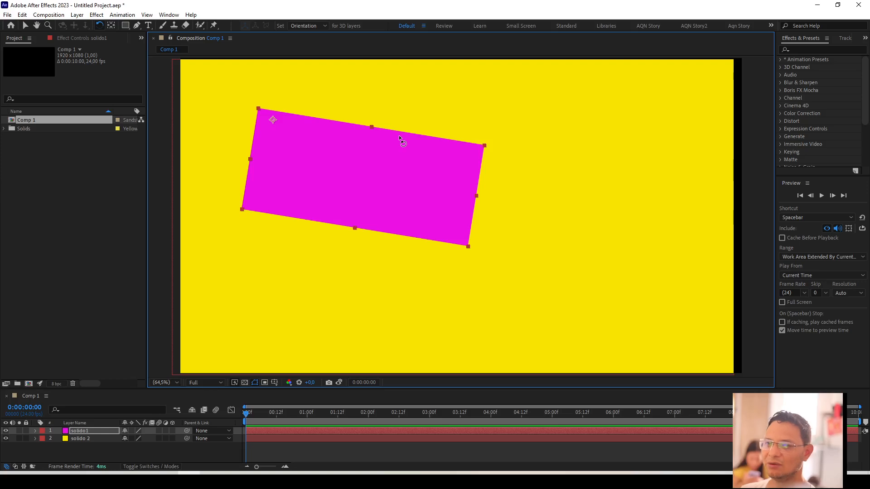
pyautogui.moveTo(399, 135); pyautogui.dragTo(430, 130)
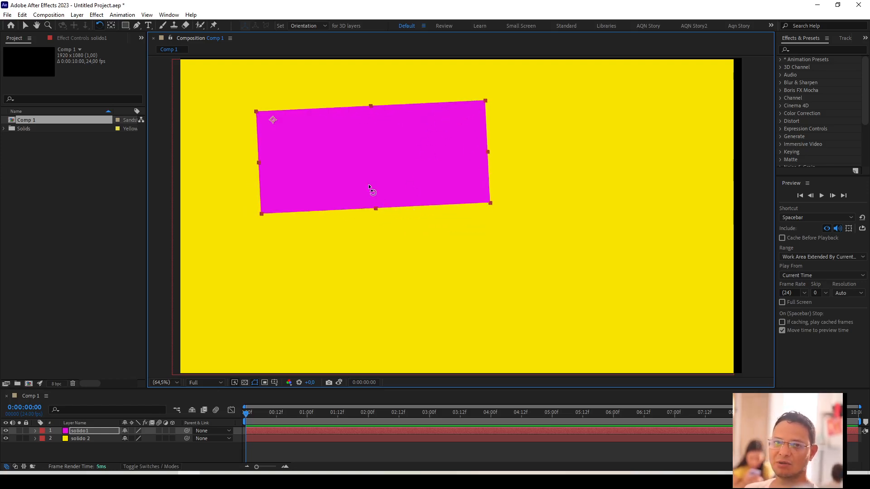
pyautogui.moveTo(323, 143); pyautogui.dragTo(433, 202)
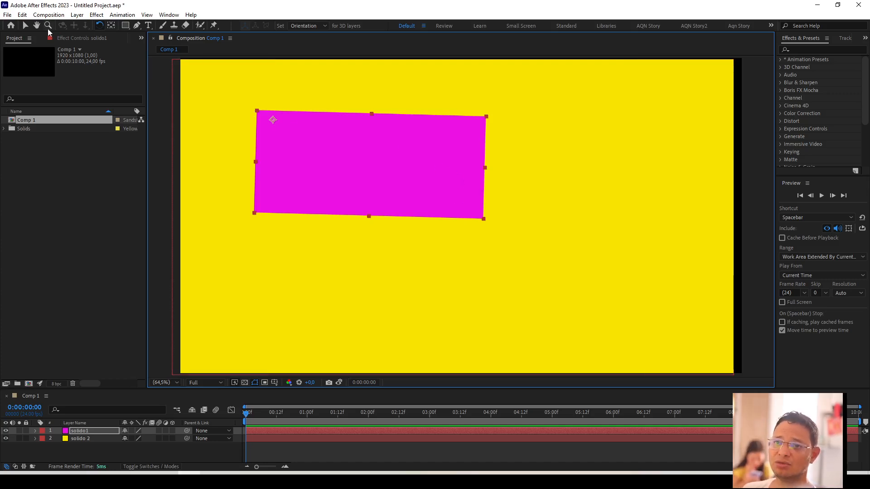
# Return to the Selection tool, move the tilted magenta solid toward the frame's center, and stretch it taller into a near square
pyautogui.click(111, 27)
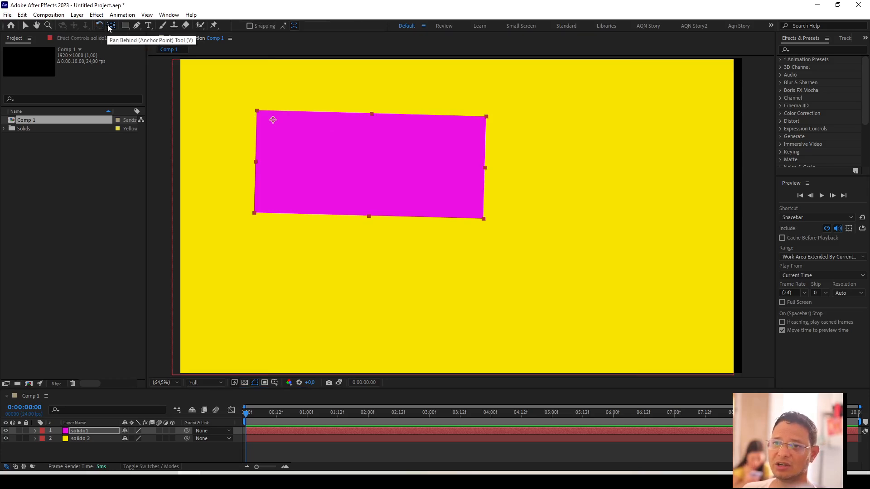
pyautogui.click(99, 26)
pyautogui.click(26, 26)
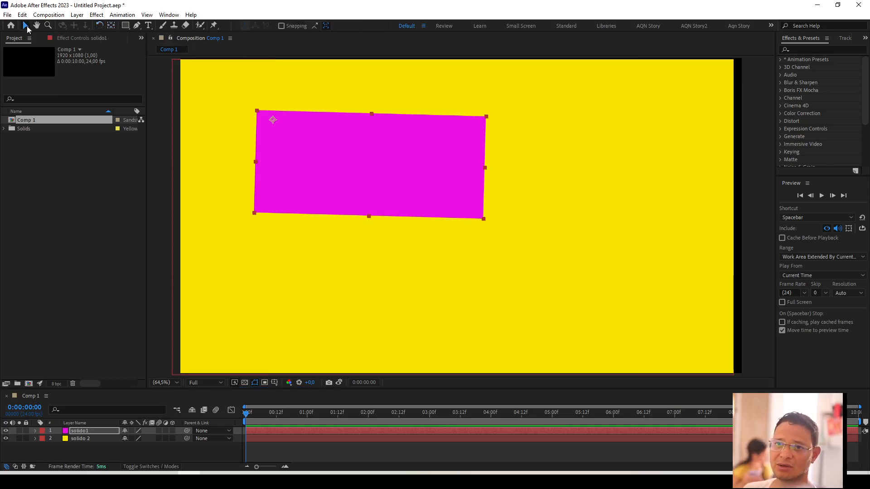
pyautogui.moveTo(309, 128); pyautogui.dragTo(382, 154)
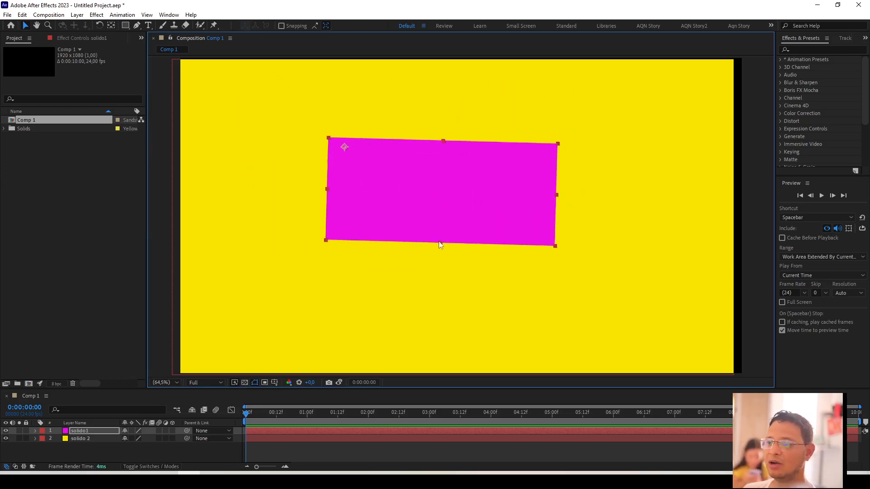
pyautogui.moveTo(440, 263); pyautogui.dragTo(415, 341)
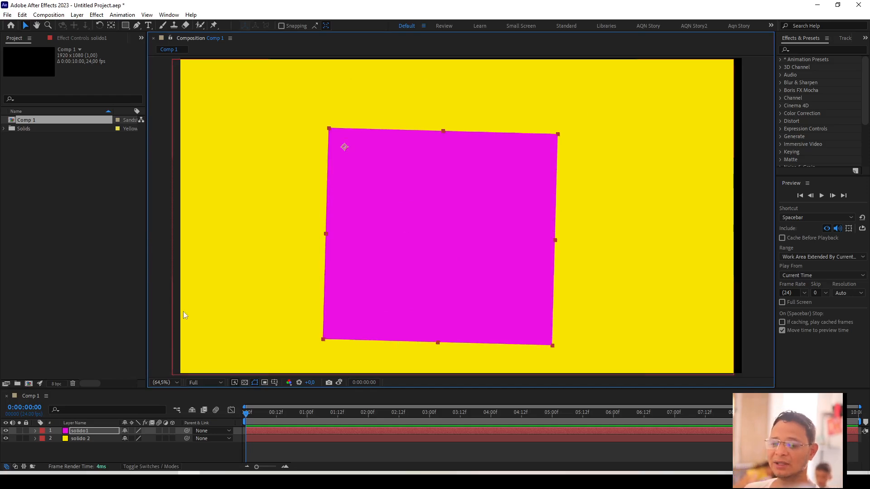
# Delete the solido1 layer and shift the yellow solid slightly right and up so it fills the whole composition frame
pyautogui.click(88, 431)
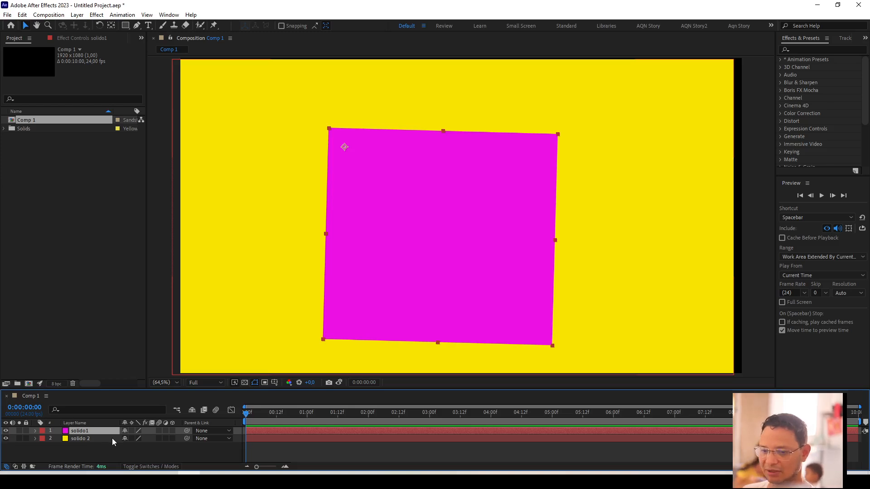
pyautogui.press('Delete')
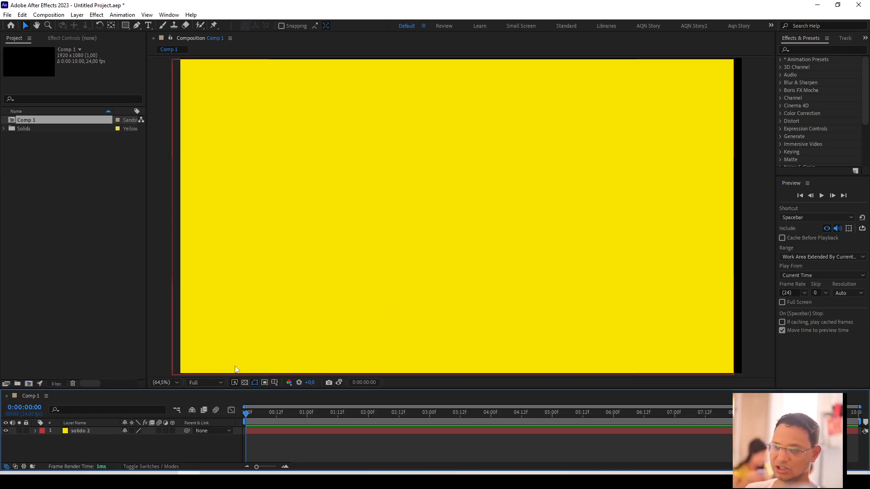
pyautogui.scroll(-3, 468, 245)
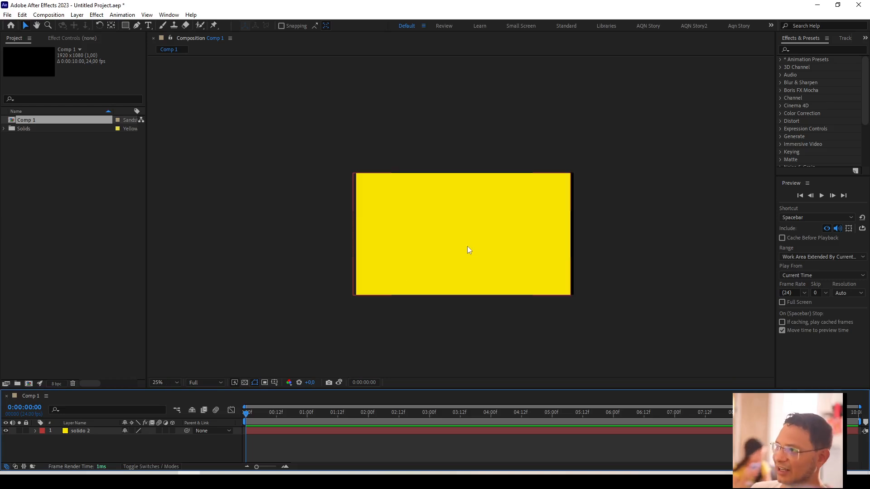
pyautogui.scroll(2, 466, 254)
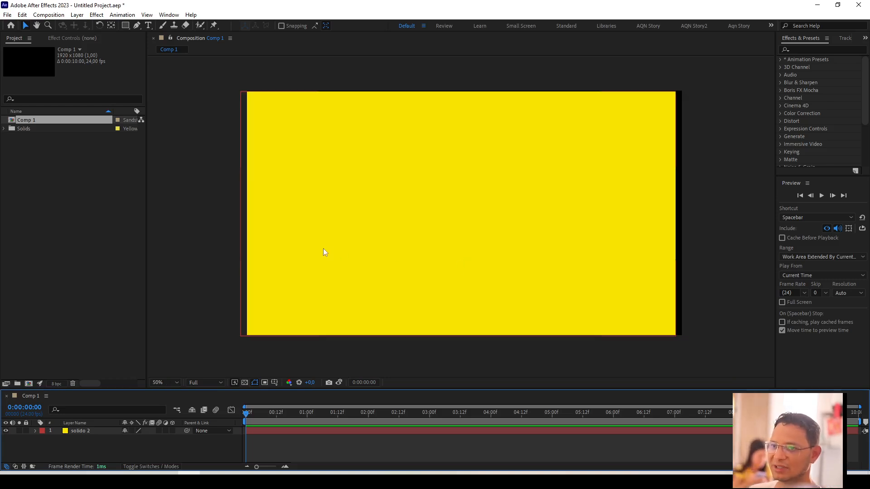
pyautogui.moveTo(323, 250); pyautogui.dragTo(330, 249)
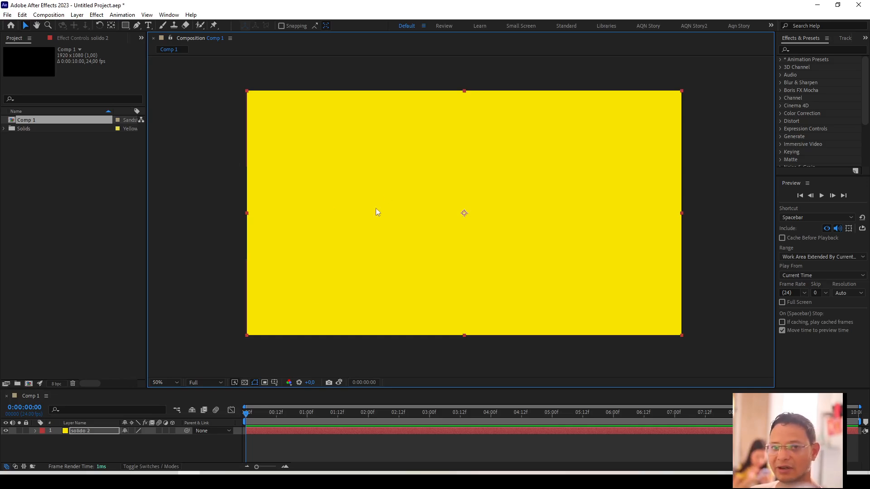
# Draw a rectangular mask on the solido 2 layer, covering about three fifths of the frame's width and height, slightly above center
pyautogui.click(83, 430)
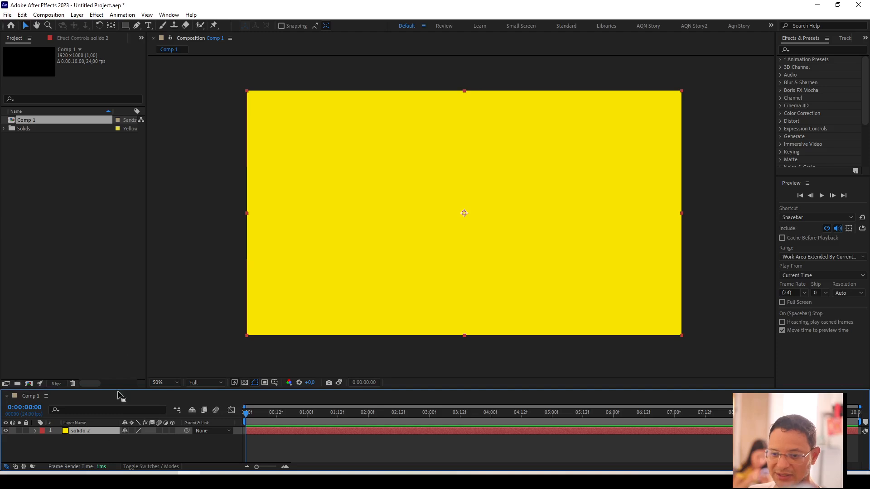
pyautogui.click(128, 28)
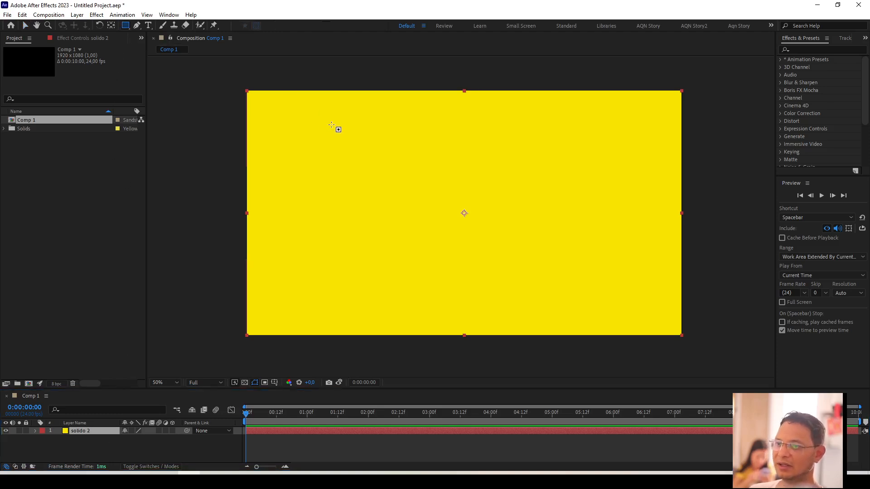
pyautogui.moveTo(324, 114); pyautogui.dragTo(589, 265)
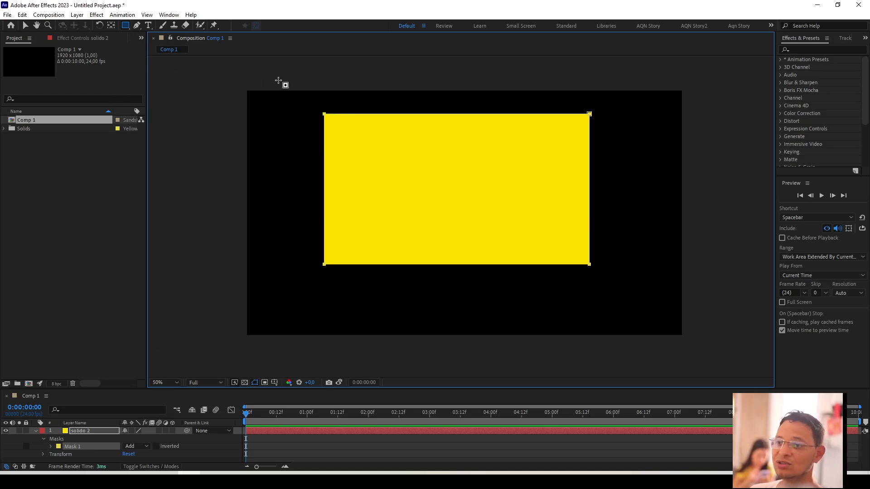
# Return to the Selection tool, show the layer's effect controls and mode columns, and move the masked yellow solid slightly right and down
pyautogui.click(25, 26)
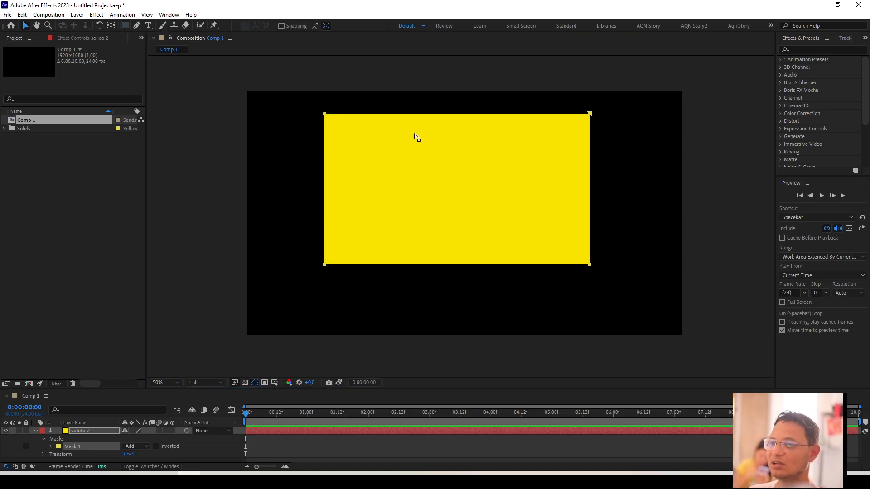
pyautogui.press('F3')
pyautogui.press('F4')
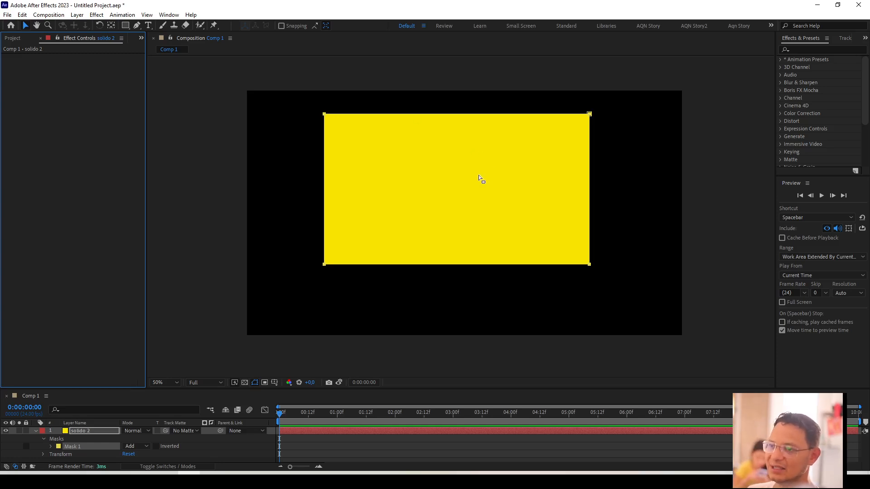
pyautogui.click(459, 192)
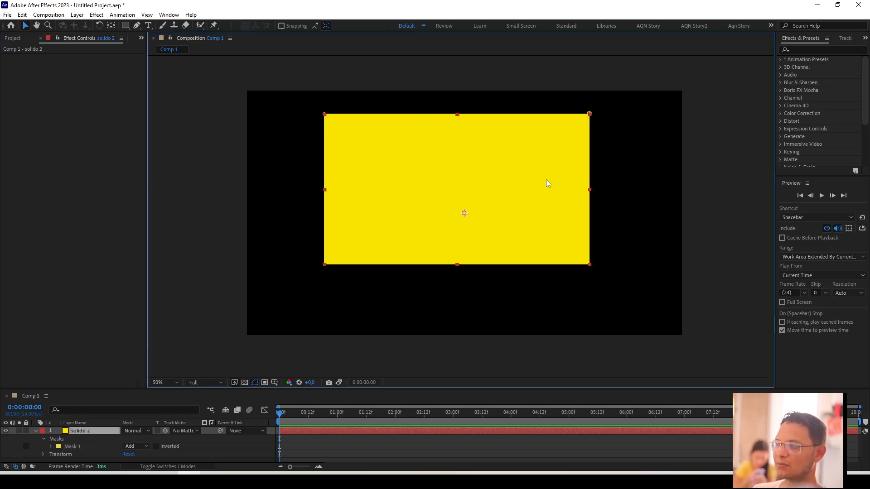
pyautogui.moveTo(558, 211); pyautogui.dragTo(560, 213)
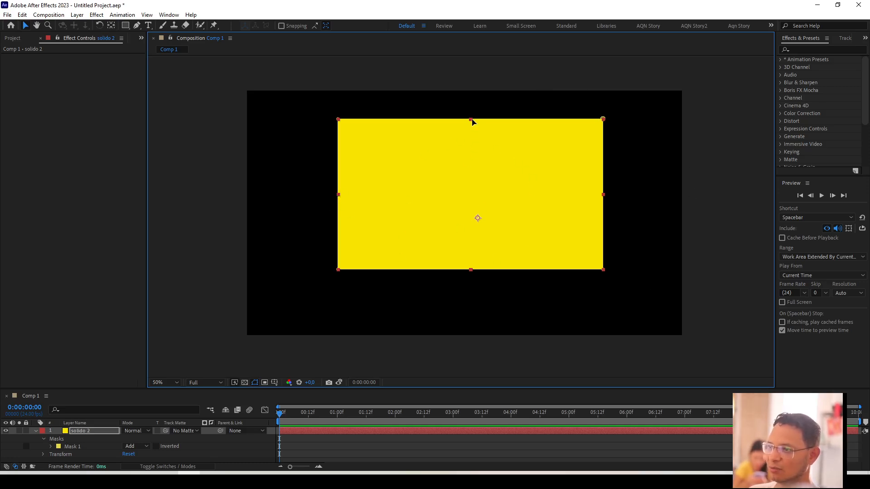
# Shift the upper, lower, right and left edges of the rectangular mask slightly, one after another, skewing its outline
pyautogui.moveTo(472, 121)
pyautogui.mouseDown()
pyautogui.moveTo(472, 149)
pyautogui.moveTo(472, 93)
pyautogui.moveTo(472, 146)
pyautogui.moveTo(463, 128)
pyautogui.moveTo(471, 122)
pyautogui.mouseUp()
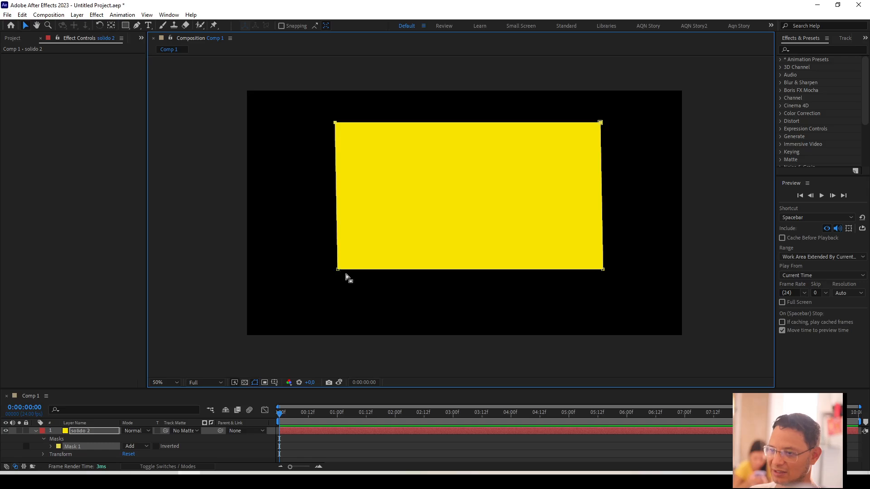
pyautogui.click(437, 263)
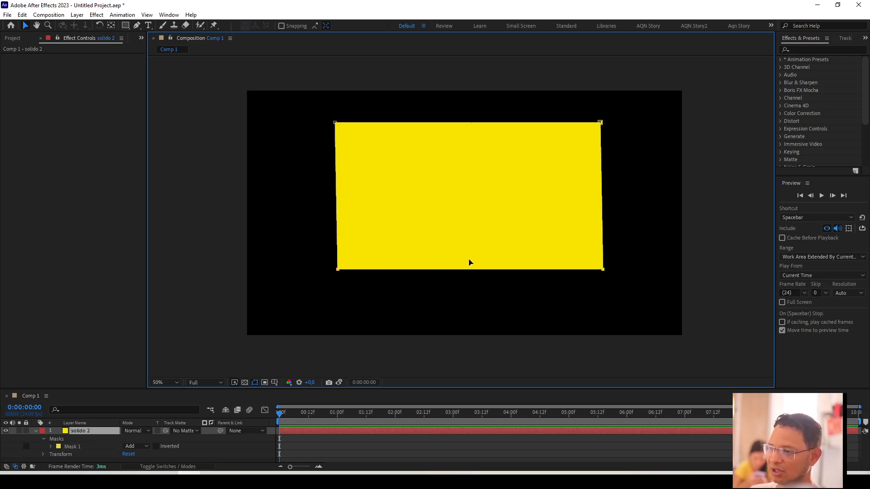
pyautogui.moveTo(469, 269)
pyautogui.mouseDown()
pyautogui.moveTo(468, 156)
pyautogui.moveTo(458, 208)
pyautogui.moveTo(471, 261)
pyautogui.moveTo(464, 349)
pyautogui.moveTo(466, 272)
pyautogui.mouseUp()
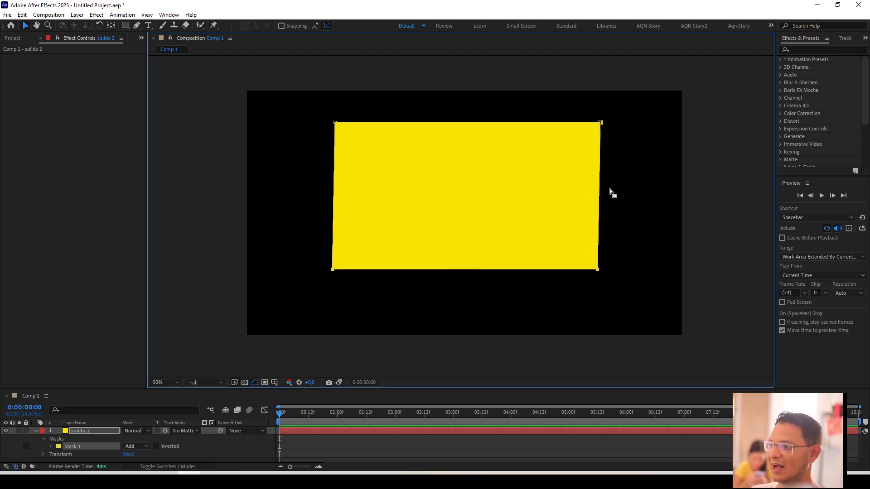
pyautogui.click(576, 203)
pyautogui.moveTo(601, 198)
pyautogui.mouseDown()
pyautogui.moveTo(637, 202)
pyautogui.moveTo(598, 203)
pyautogui.mouseUp()
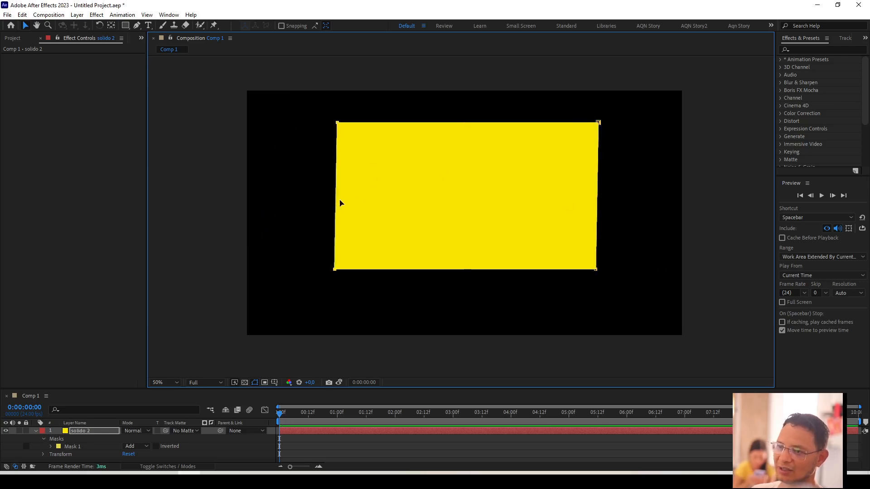
pyautogui.moveTo(339, 202); pyautogui.dragTo(346, 211)
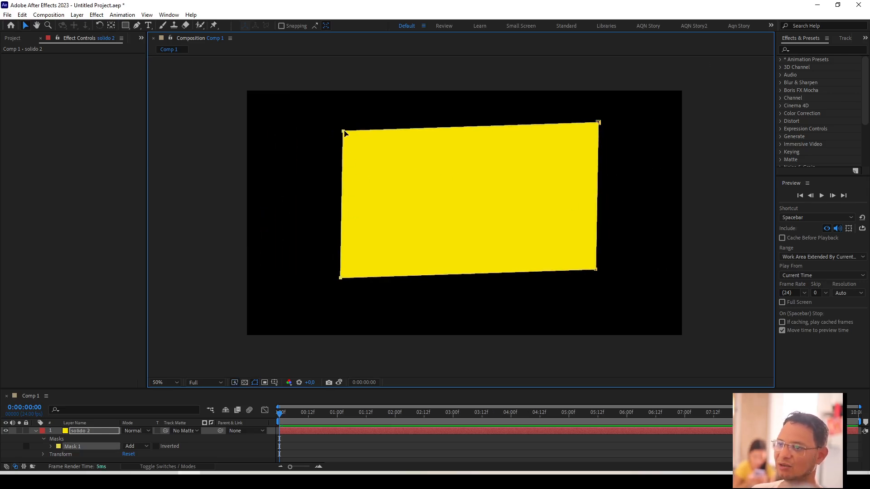
# Reposition the mask's corner points one by one, reshaping it into a smaller irregular quadrilateral in the left and middle part of the frame
pyautogui.moveTo(346, 132); pyautogui.dragTo(321, 137)
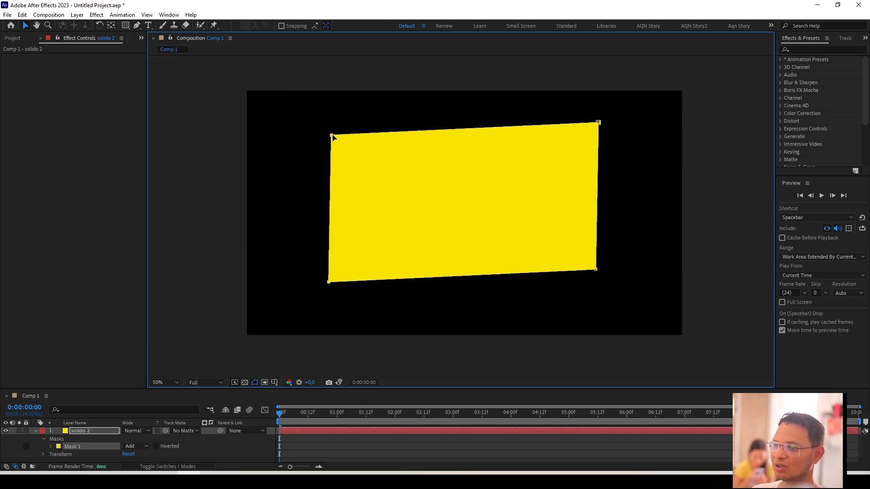
pyautogui.moveTo(598, 123); pyautogui.dragTo(588, 137)
pyautogui.moveTo(596, 270); pyautogui.dragTo(604, 285)
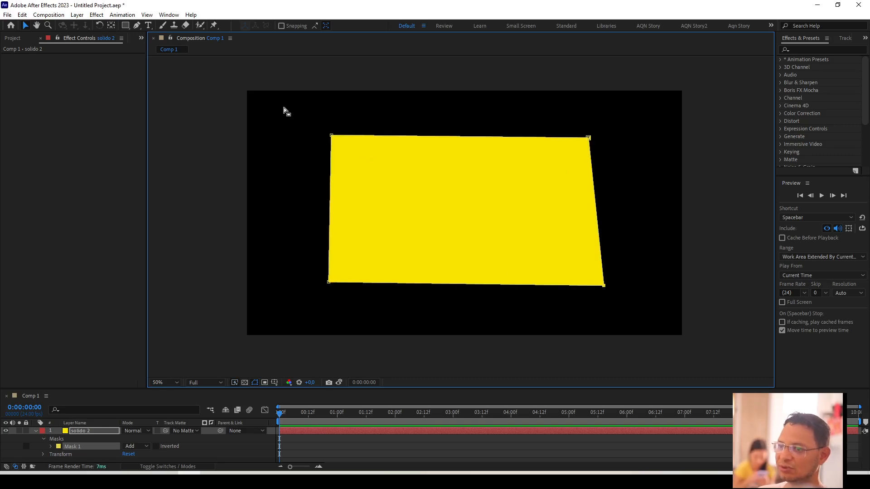
pyautogui.click(389, 231)
pyautogui.moveTo(330, 136)
pyautogui.mouseDown()
pyautogui.moveTo(354, 160)
pyautogui.moveTo(406, 183)
pyautogui.moveTo(498, 172)
pyautogui.moveTo(346, 131)
pyautogui.moveTo(324, 140)
pyautogui.moveTo(333, 135)
pyautogui.mouseUp()
pyautogui.moveTo(585, 140); pyautogui.dragTo(524, 120)
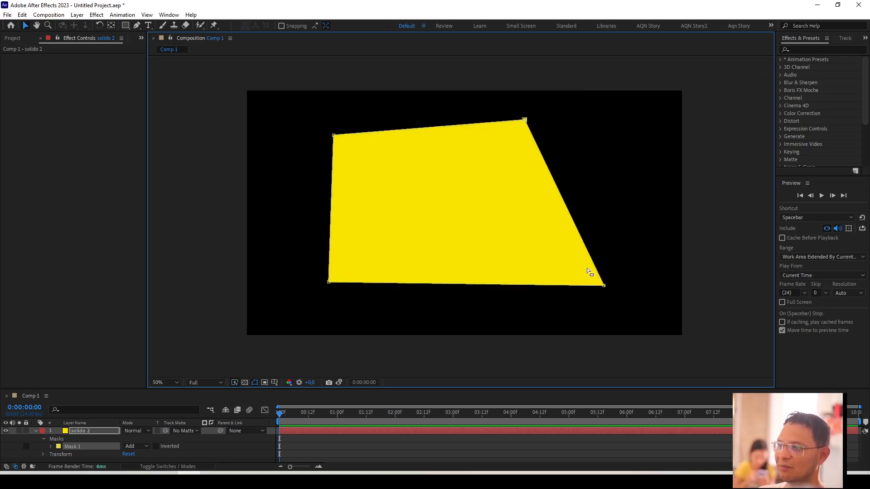
pyautogui.moveTo(604, 286); pyautogui.dragTo(519, 260)
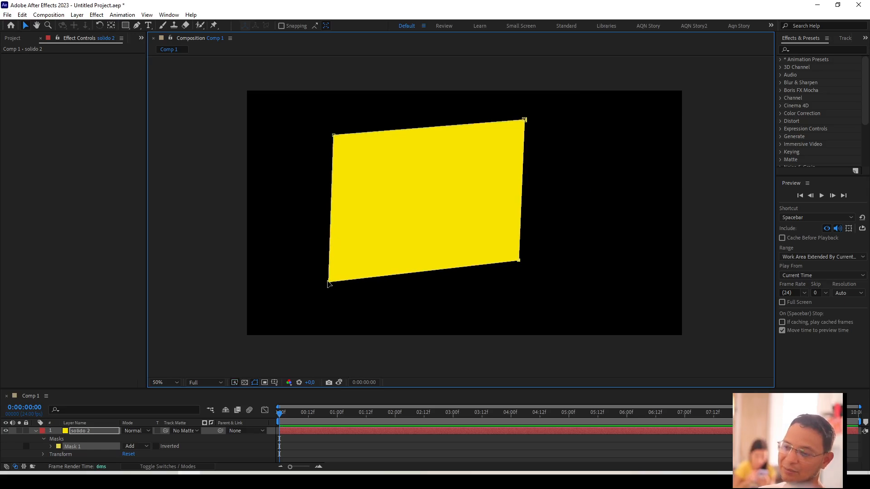
pyautogui.moveTo(329, 282); pyautogui.dragTo(334, 251)
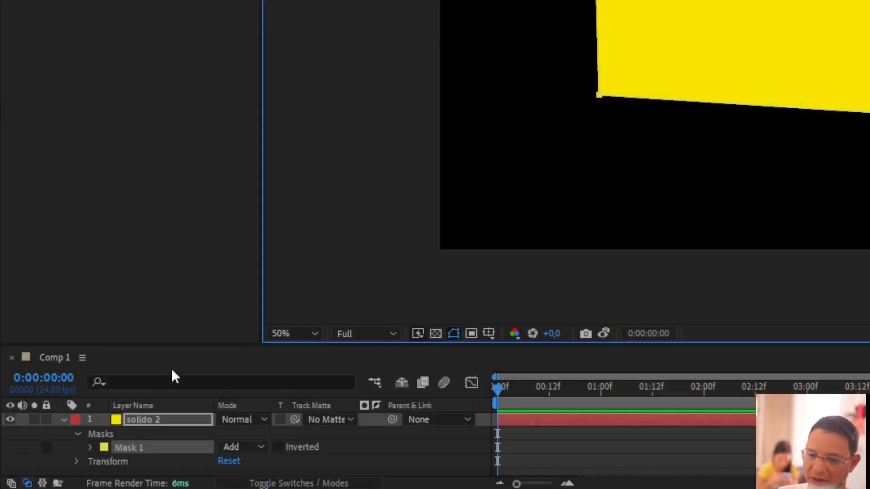
# Delete Mask 1 from the solido 2 layer
pyautogui.click(123, 447)
pyautogui.rightClick(121, 449)
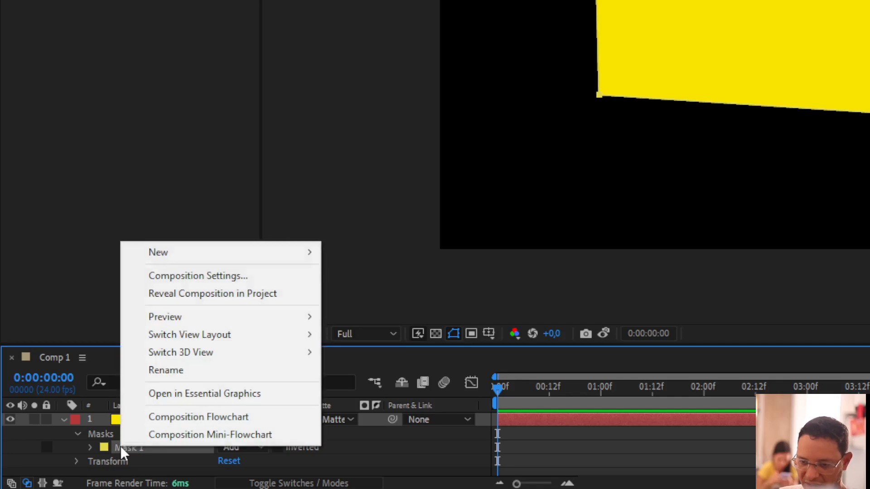
pyautogui.click(114, 448)
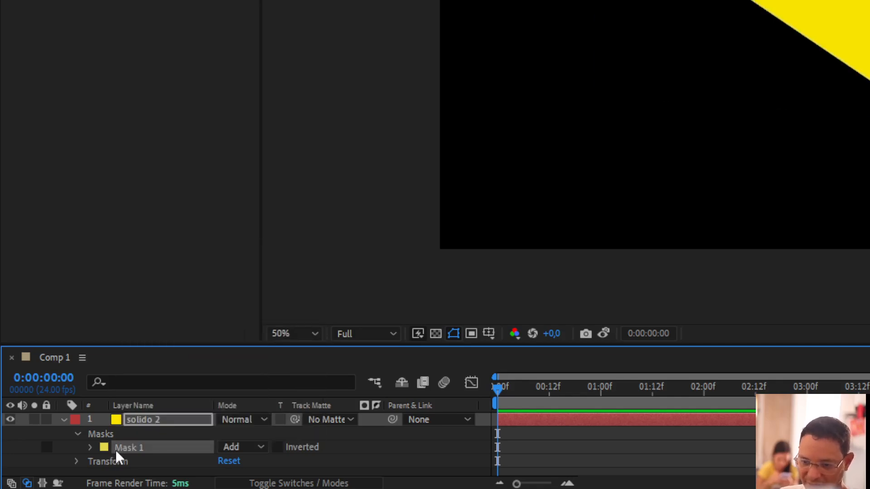
pyautogui.press('Delete')
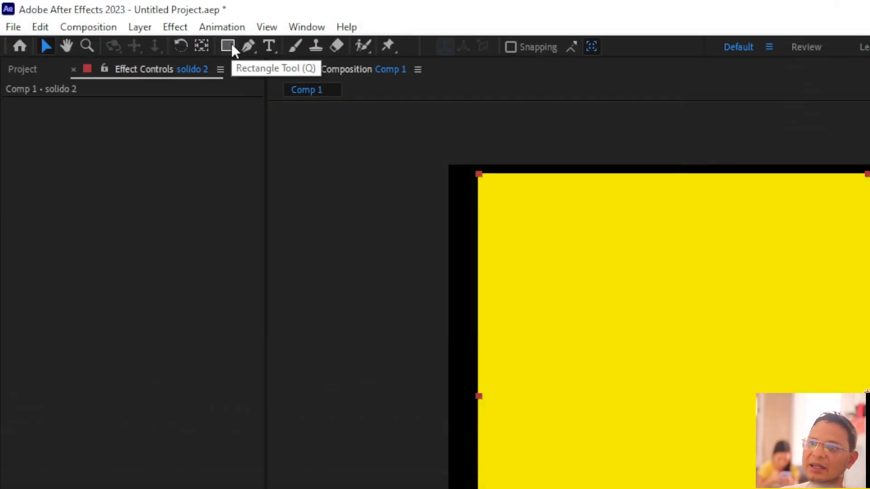
# Draw a nearly circular Ellipse tool mask on solido 2, about a third of the frame's width and over half its height, near the center
pyautogui.click(232, 46)
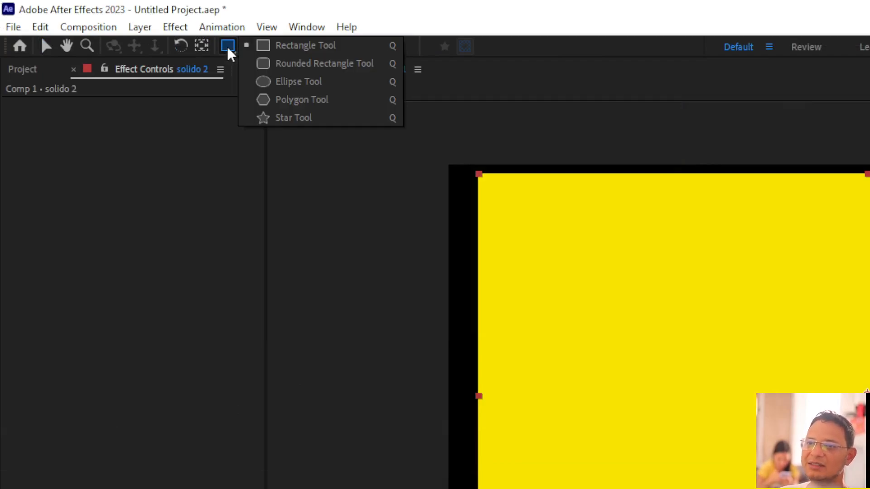
pyautogui.click(290, 82)
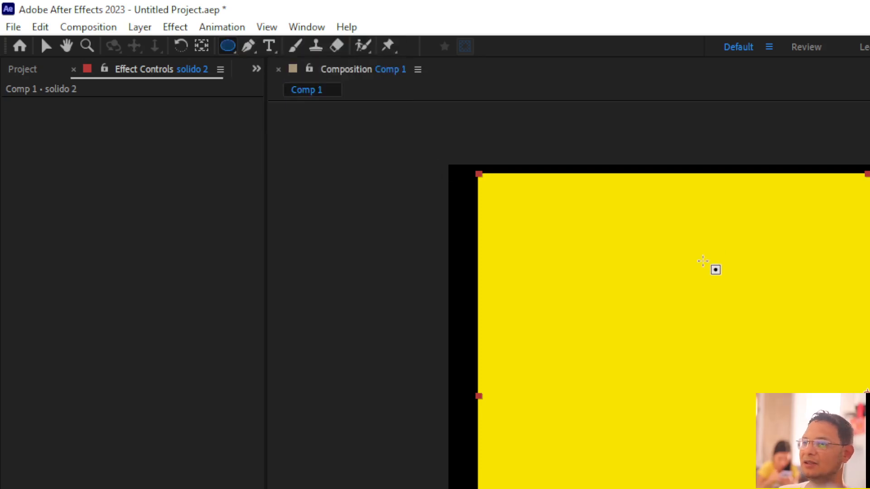
pyautogui.moveTo(700, 232)
pyautogui.mouseDown()
pyautogui.moveTo(858, 347)
pyautogui.moveTo(869, 477)
pyautogui.mouseUp()
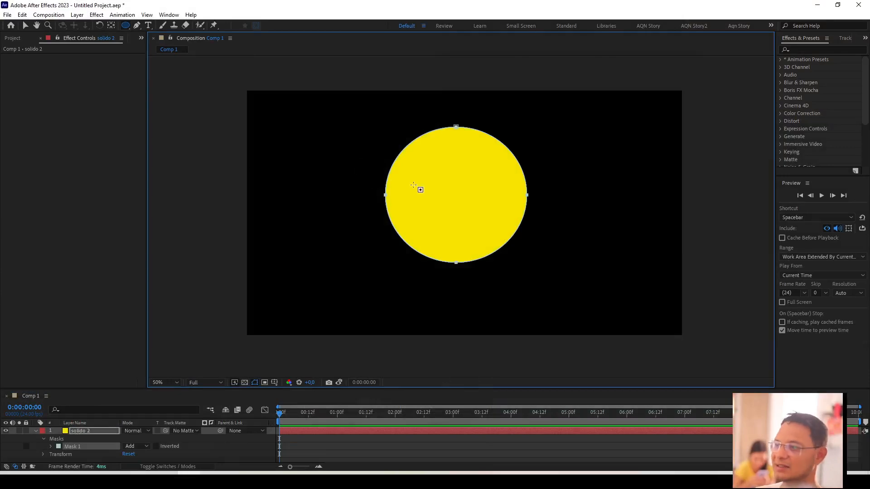
# Return to the Selection tool and move the circular yellow layer slightly down, then up and left of the frame's center
pyautogui.click(23, 23)
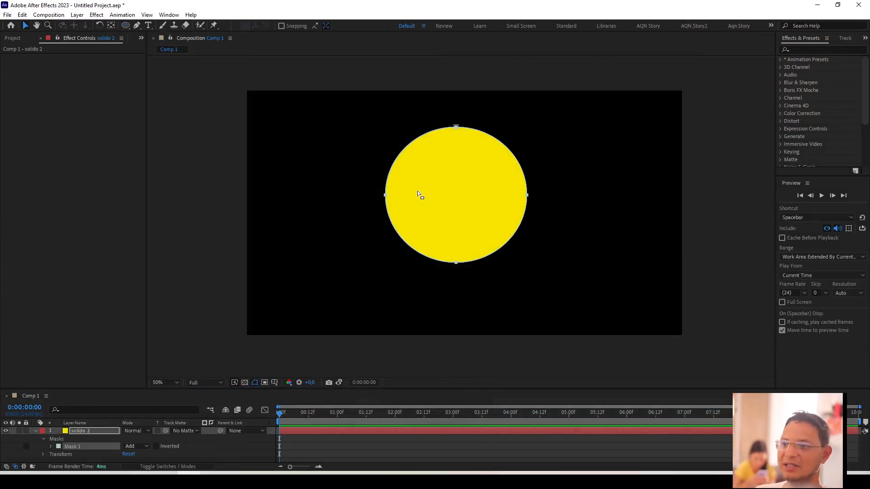
pyautogui.click(455, 208)
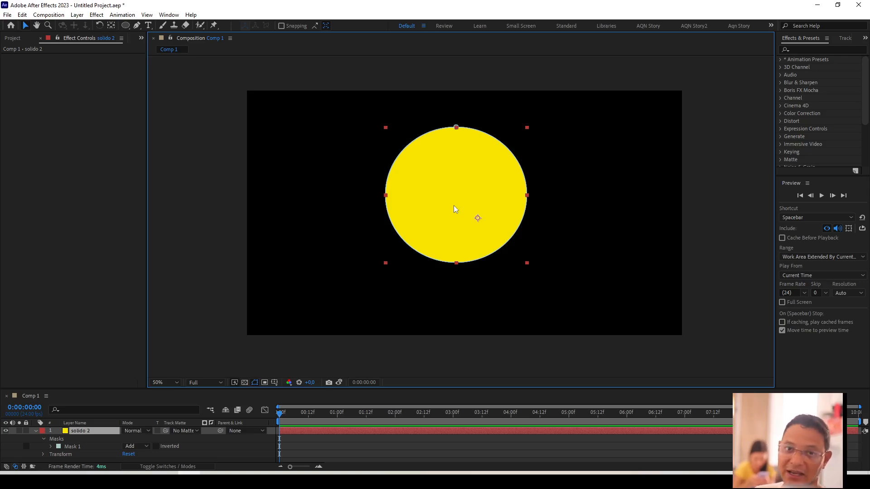
pyautogui.moveTo(454, 207)
pyautogui.mouseDown()
pyautogui.moveTo(477, 257)
pyautogui.moveTo(450, 219)
pyautogui.mouseUp()
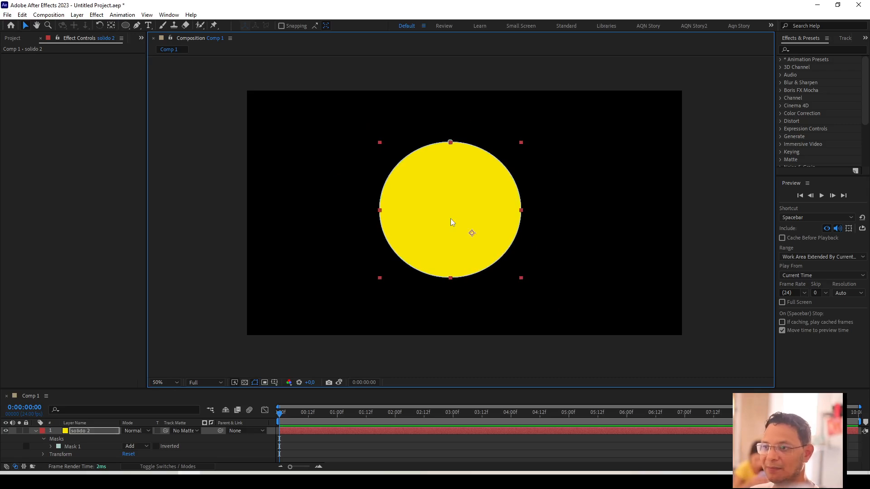
pyautogui.moveTo(454, 200); pyautogui.dragTo(434, 185)
# Collapse the solido 2 layer's properties and move the yellow circle to the left, then back to the middle of the frame
pyautogui.click(36, 431)
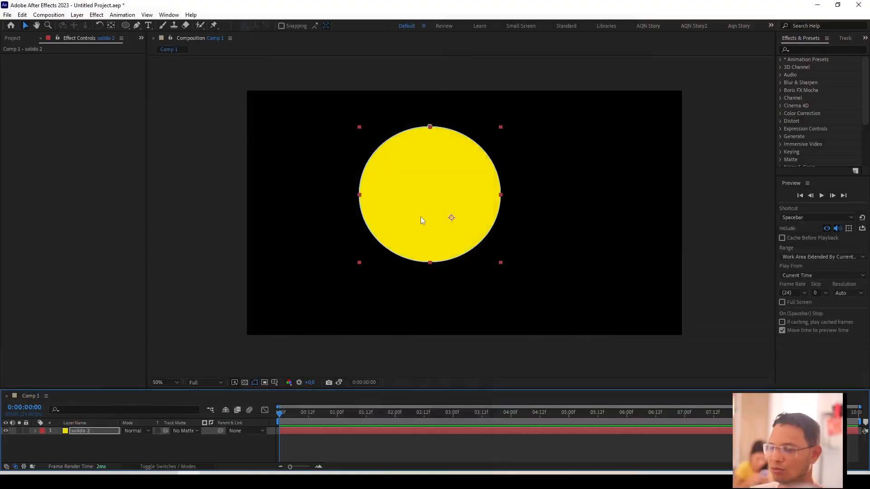
pyautogui.moveTo(749, 37); pyautogui.dragTo(705, 17)
pyautogui.moveTo(395, 205); pyautogui.dragTo(359, 236)
pyautogui.click(243, 233)
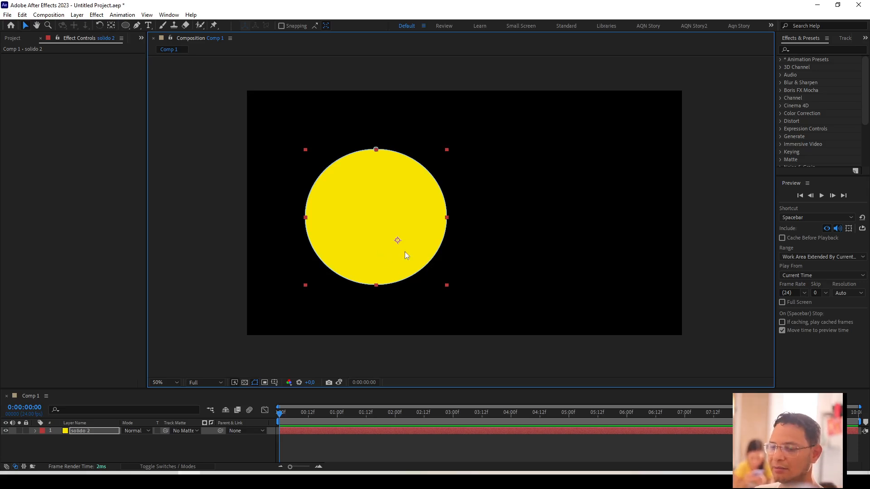
pyautogui.moveTo(406, 254); pyautogui.dragTo(496, 256)
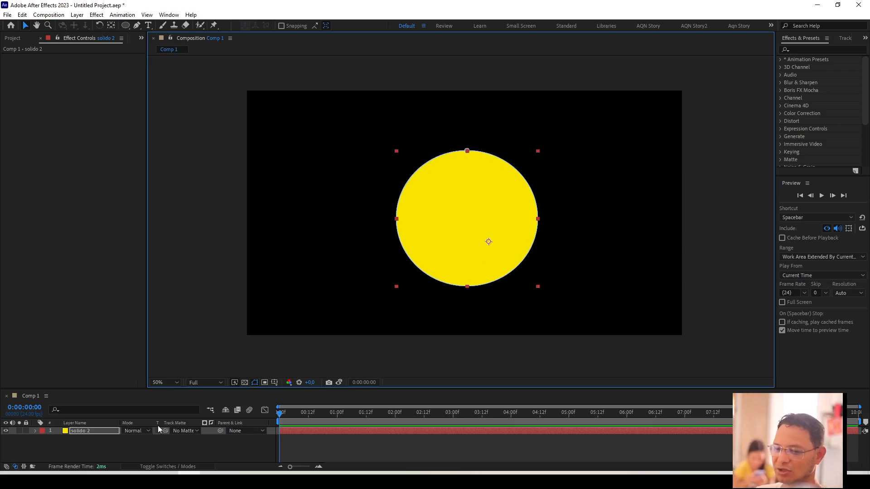